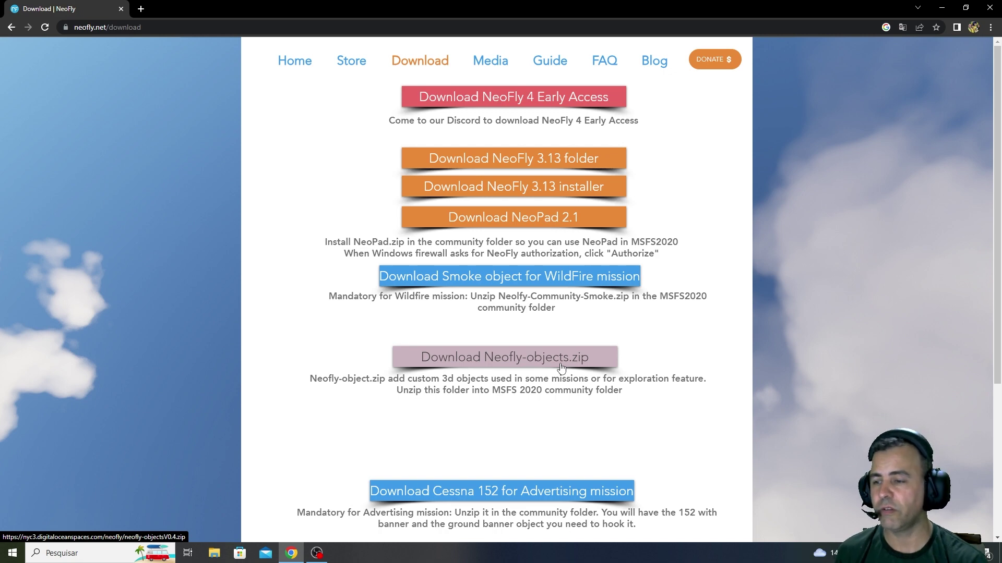
# Close the NeoFly download page in the browser and open the Neofly3.13 folder on the desktop
pyautogui.scroll(-3, 561, 368)
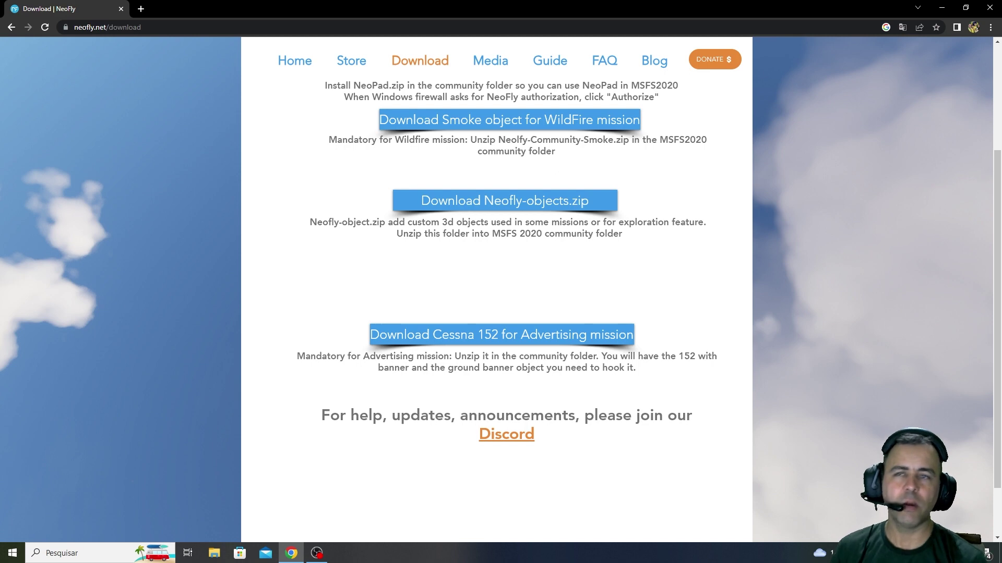
pyautogui.scroll(3, 826, 317)
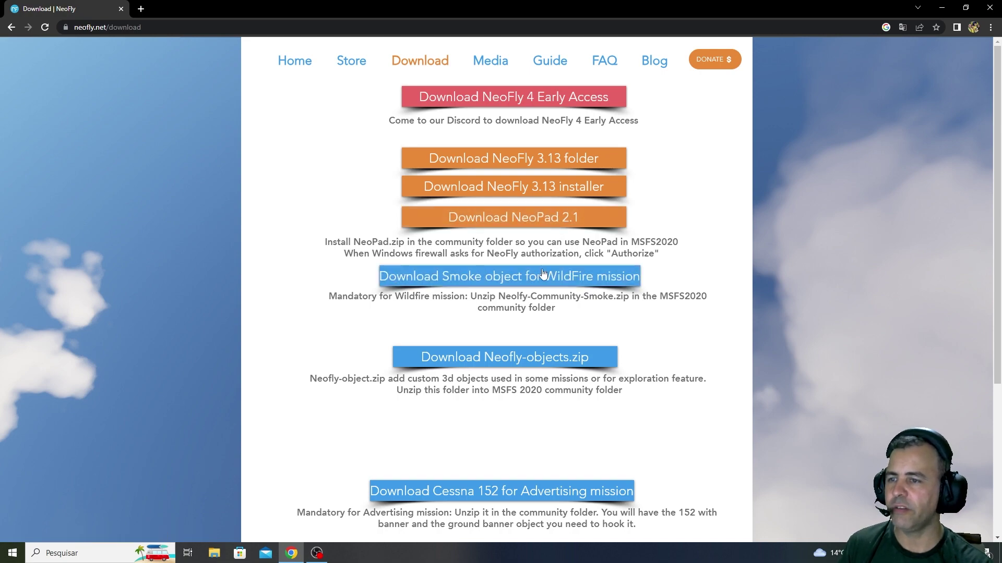
pyautogui.scroll(-3, 540, 357)
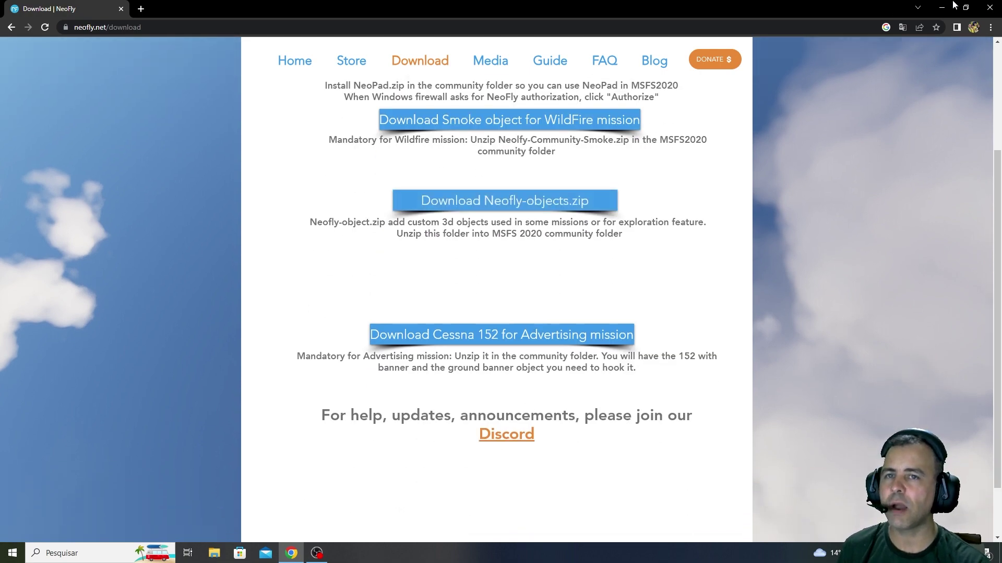
pyautogui.click(990, 8)
pyautogui.doubleClick(711, 90)
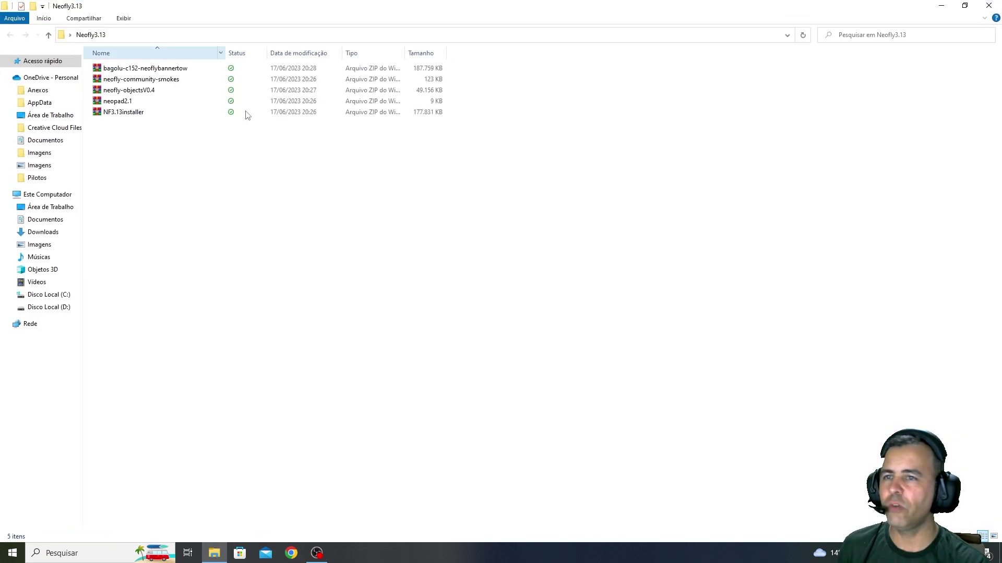
# Extract the NF3.13installer archive directly into the Neofly3.13 folder
pyautogui.click(138, 70)
pyautogui.click(129, 90)
pyautogui.click(133, 79)
pyautogui.click(129, 90)
pyautogui.click(123, 101)
pyautogui.click(129, 111)
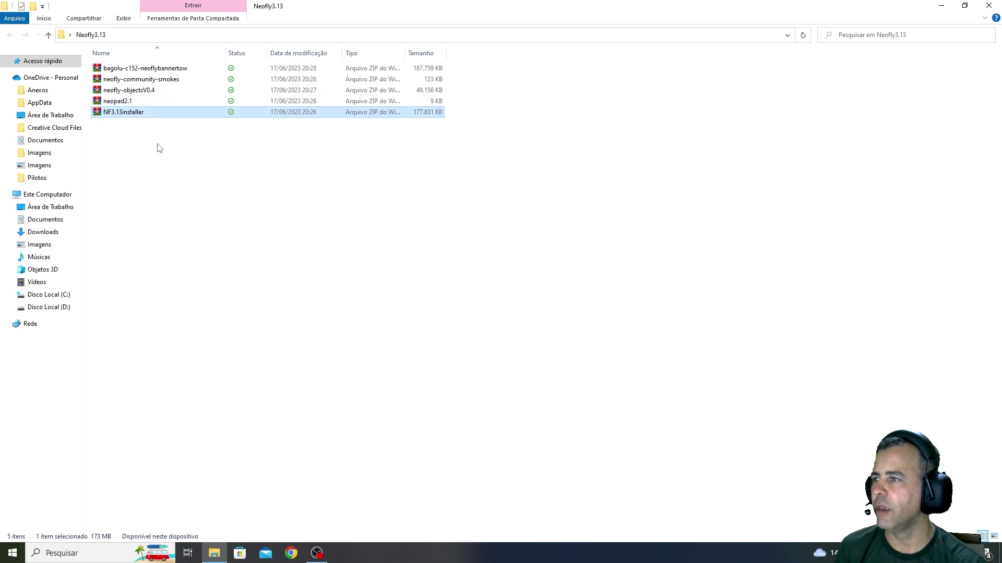
pyautogui.rightClick(123, 114)
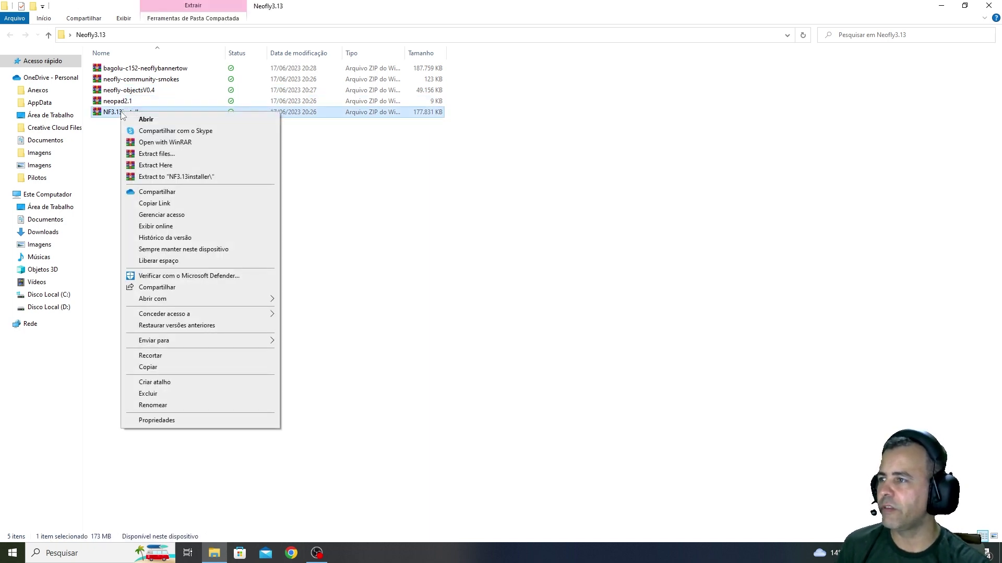
pyautogui.click(155, 165)
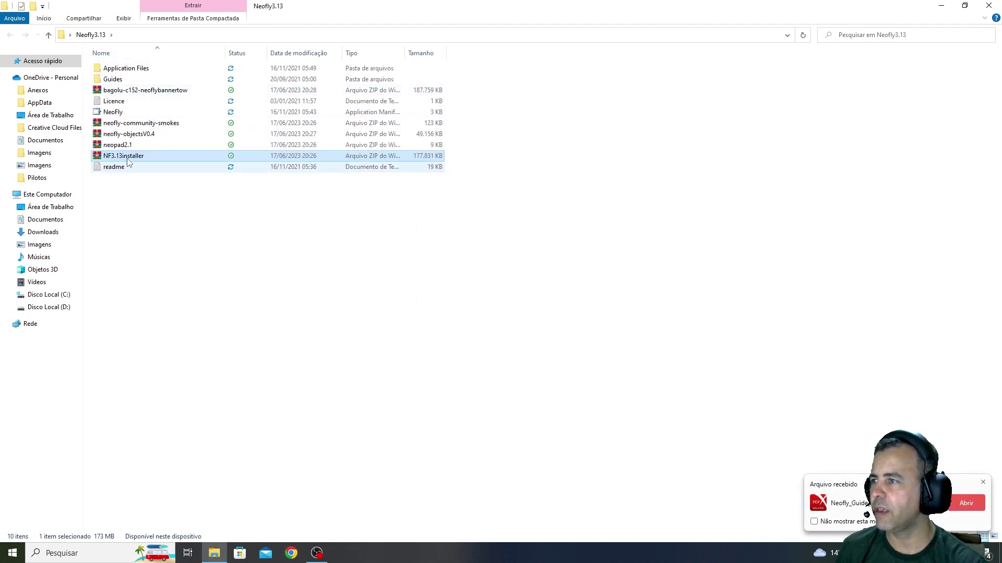
# Run the extracted NeoFly application manifest, approve the installation, and dismiss the notice about the 3D objects folder
pyautogui.rightClick(112, 115)
pyautogui.click(102, 116)
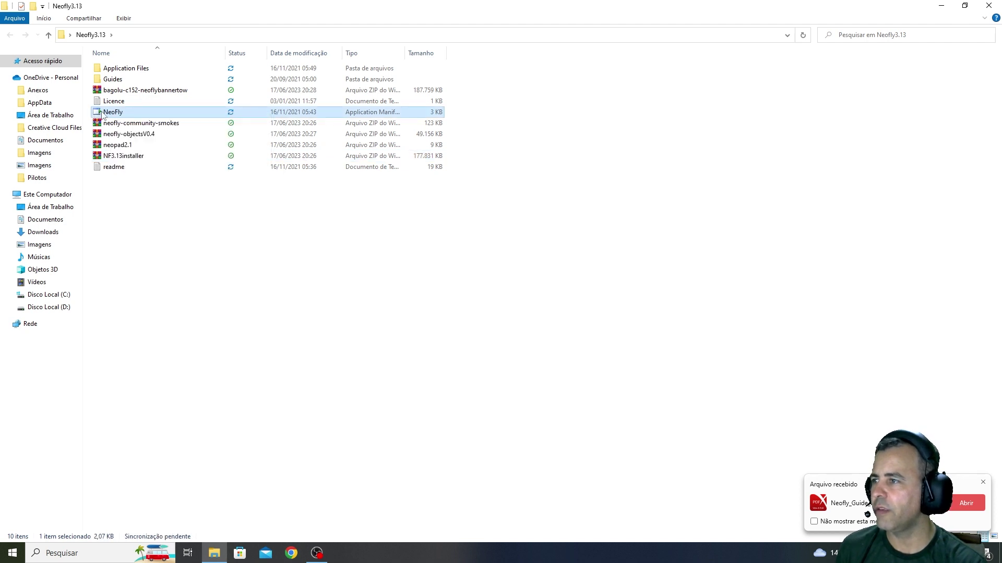
pyautogui.doubleClick(102, 116)
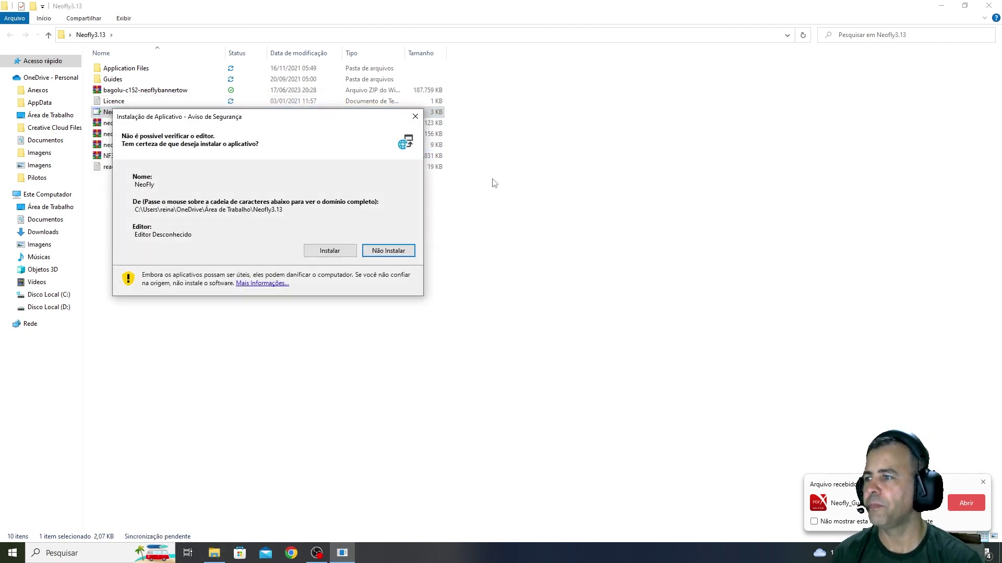
pyautogui.click(338, 252)
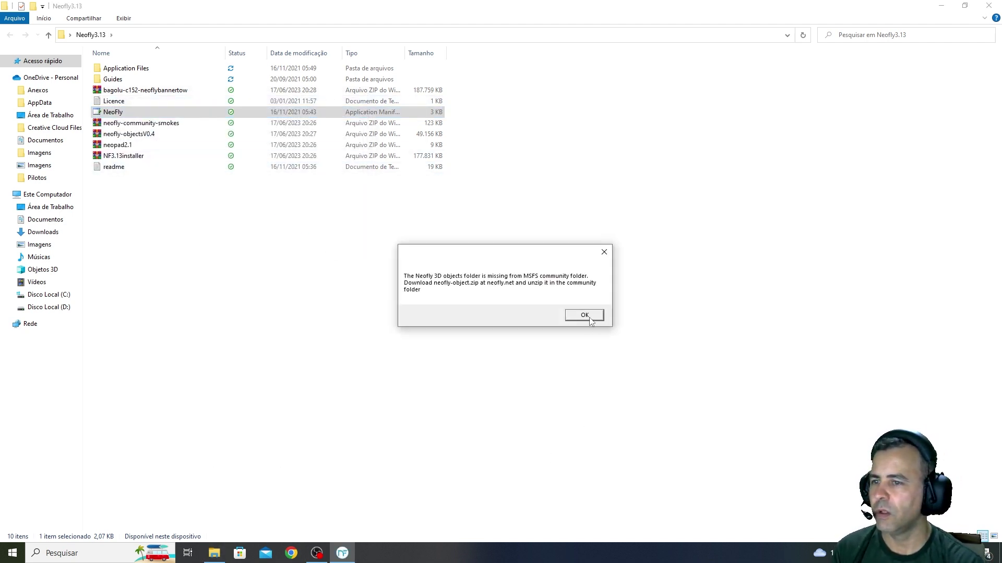
pyautogui.click(584, 315)
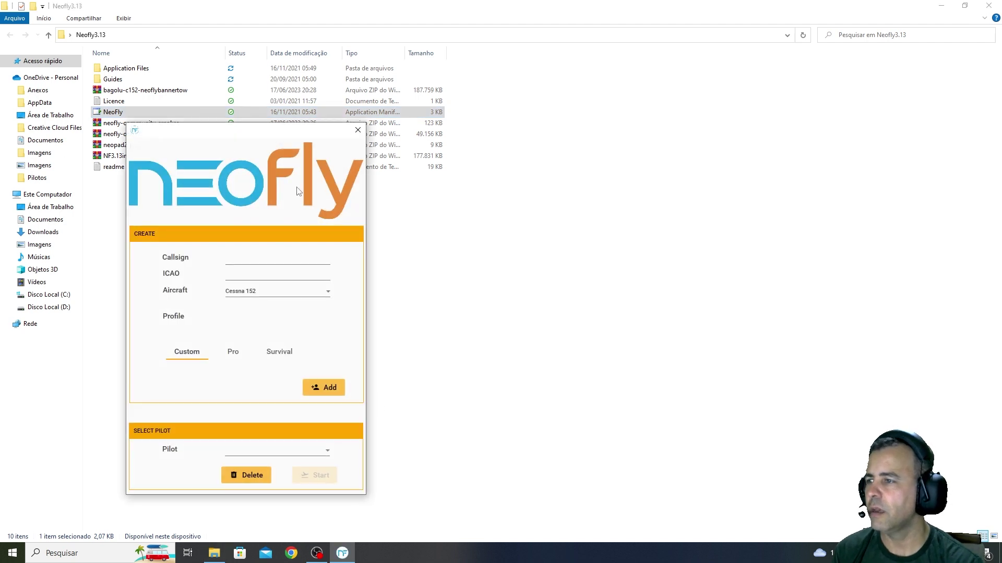
# Fill in the new pilot with callsign PTRCU, ICAO SBZM and the Cessna Skyhawk G1000 aircraft
pyautogui.moveTo(241, 132); pyautogui.dragTo(547, 58)
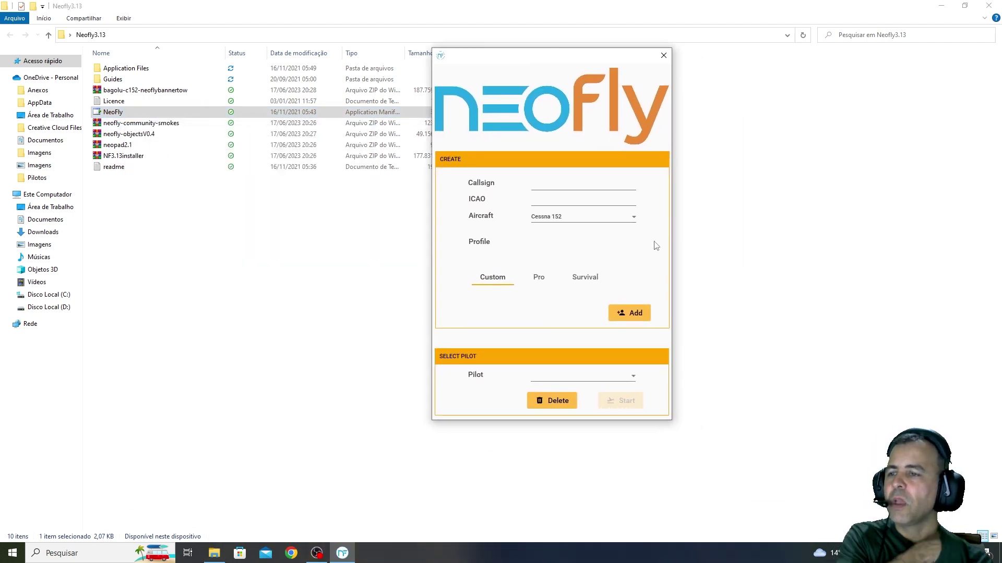
pyautogui.click(533, 188)
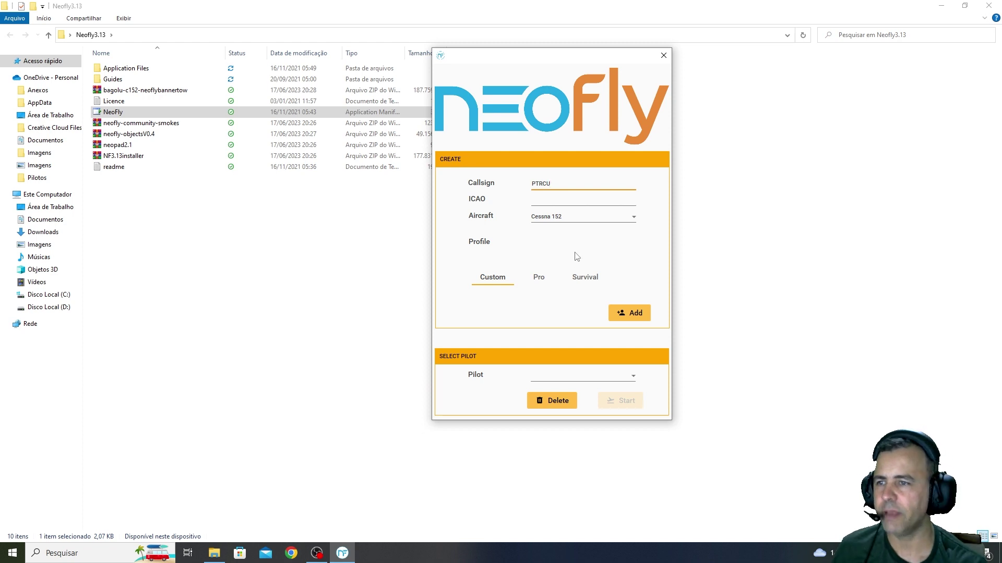
pyautogui.click(577, 195)
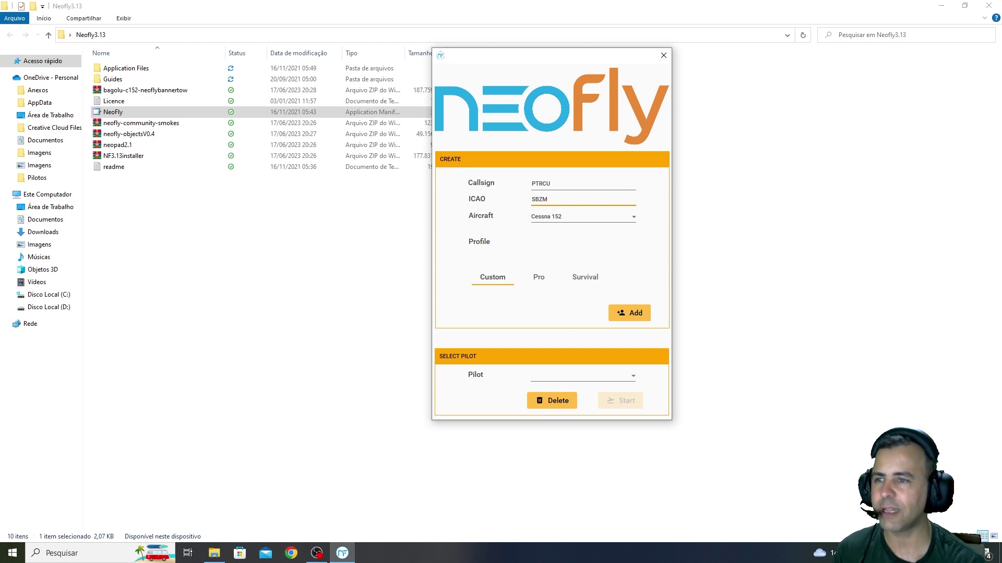
pyautogui.click(569, 218)
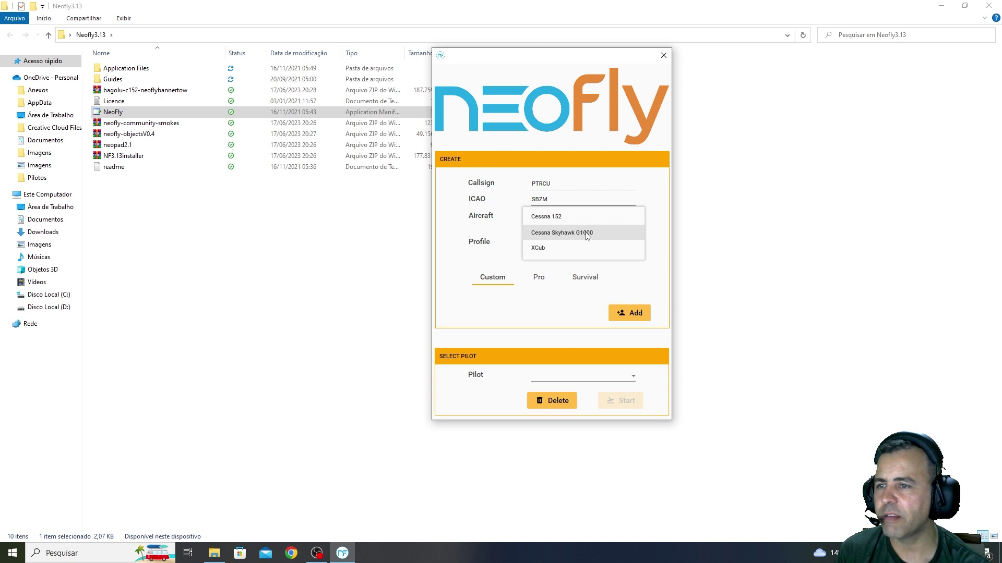
pyautogui.click(583, 234)
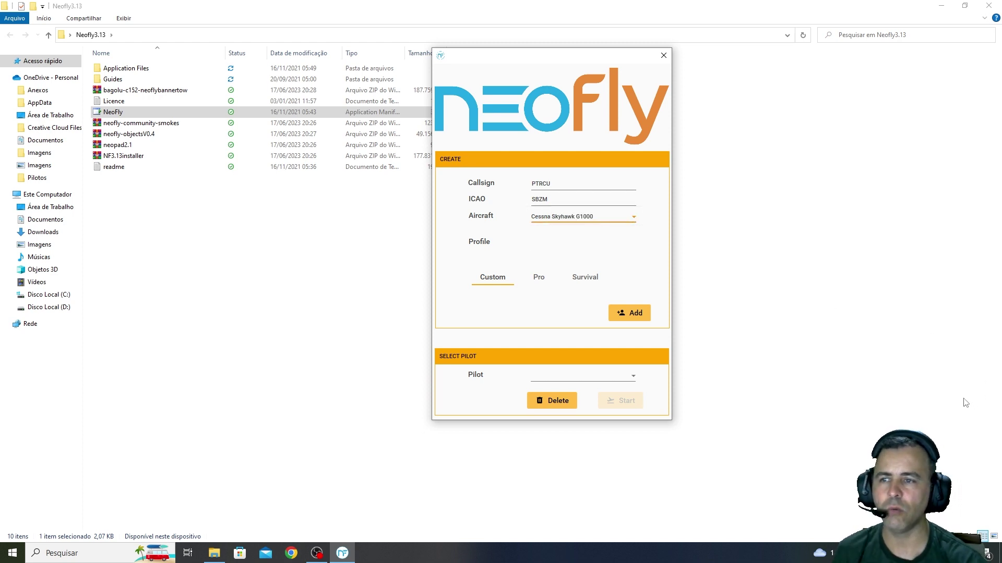
# Add the pilot with the Custom profile, try to start NeoFly with it, and dismiss the message
pyautogui.click(496, 281)
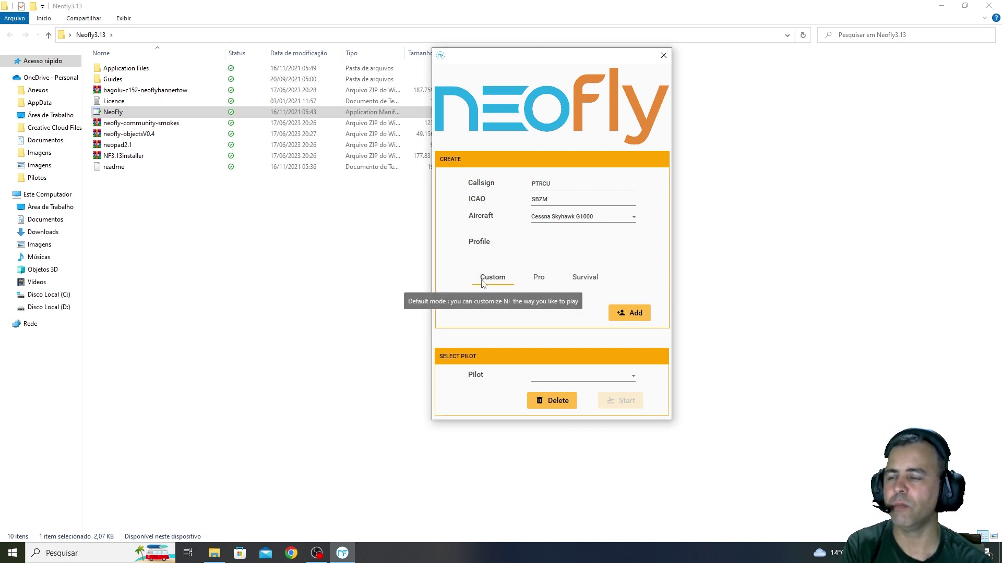
pyautogui.click(538, 278)
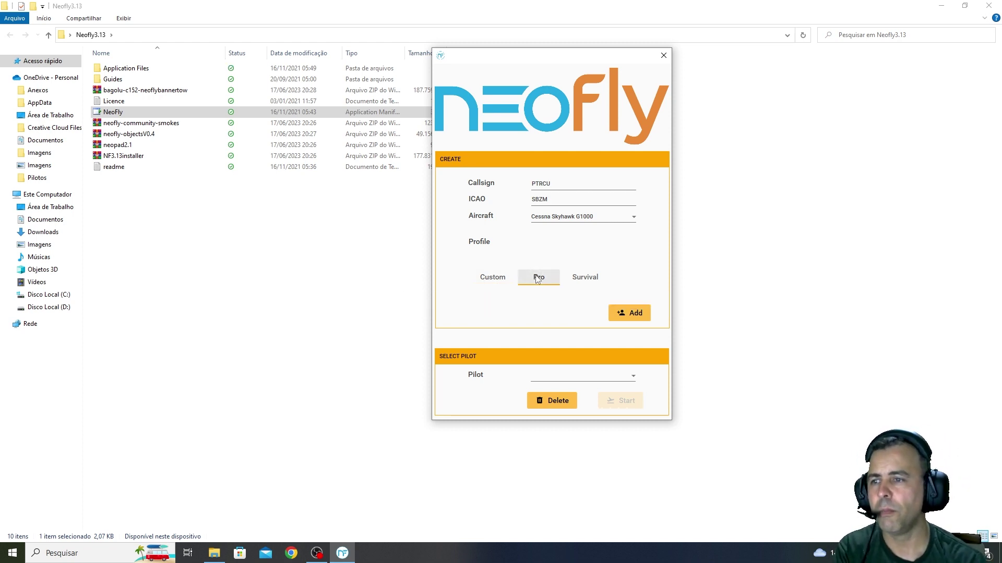
pyautogui.click(588, 283)
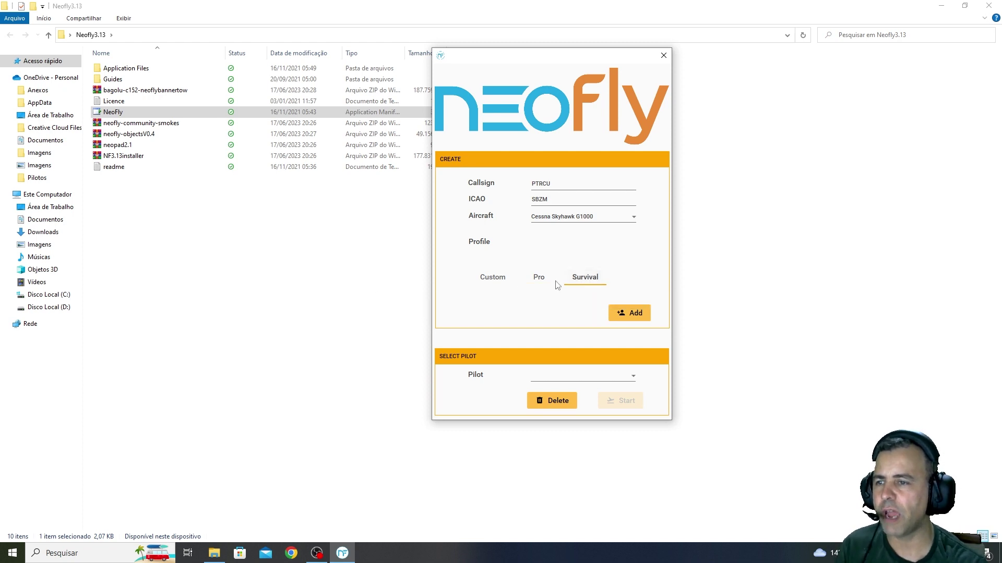
pyautogui.click(499, 282)
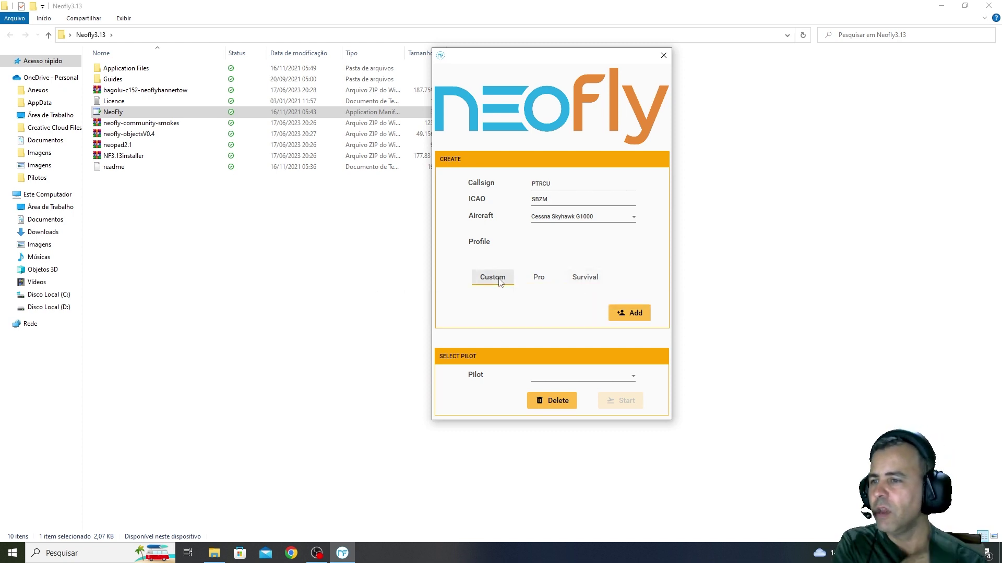
pyautogui.click(631, 313)
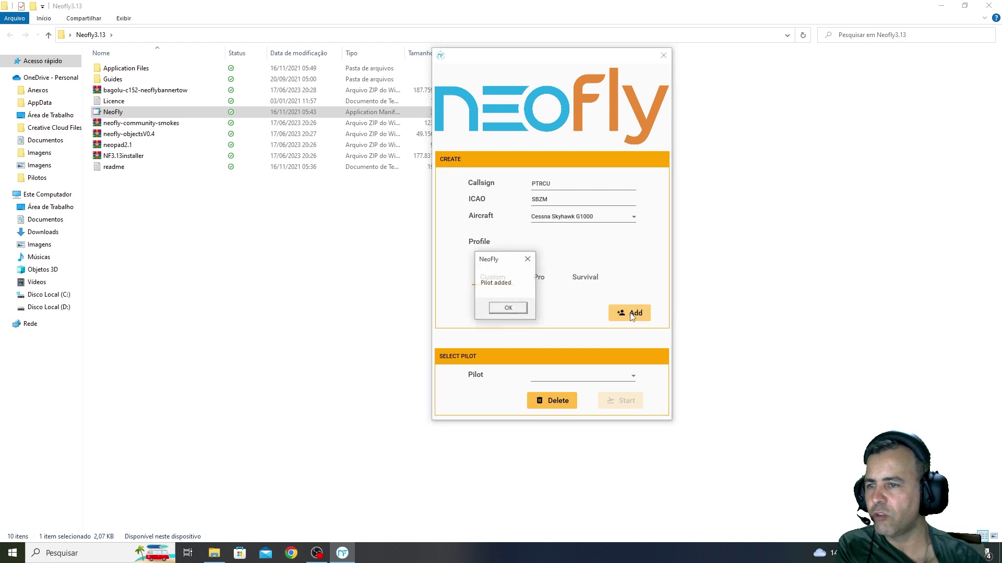
pyautogui.click(511, 308)
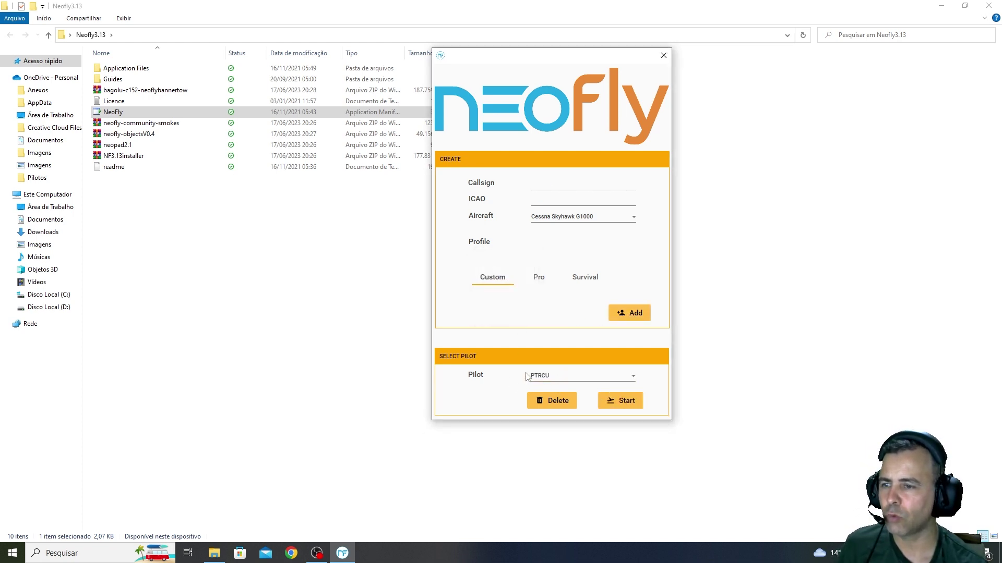
pyautogui.click(626, 400)
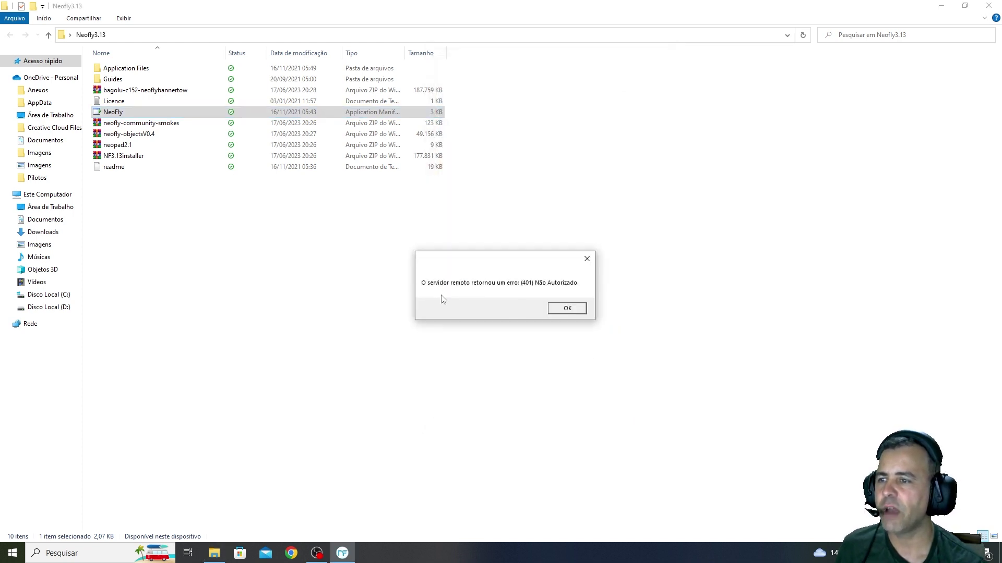
pyautogui.click(574, 310)
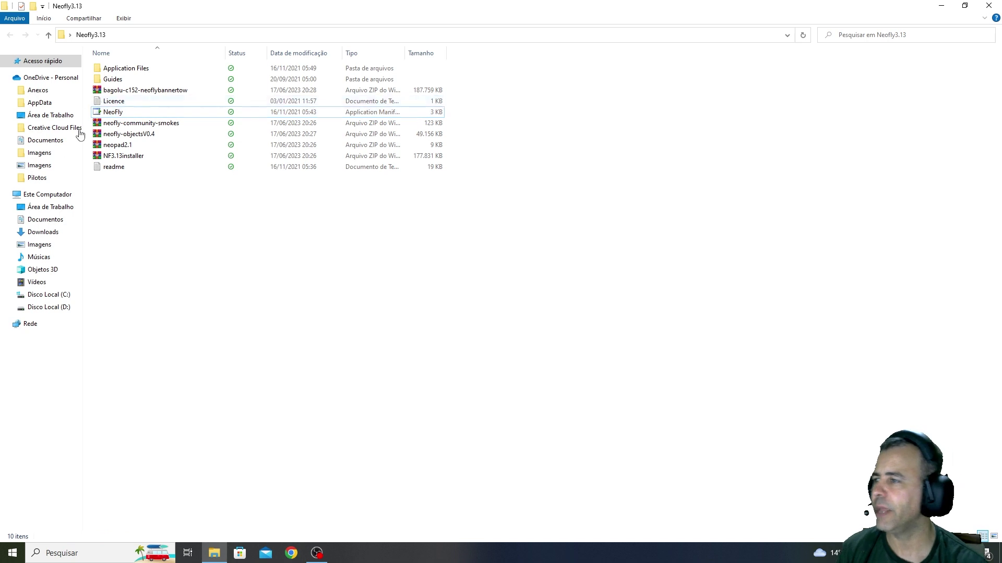
# Open the Portuguese guide Guide_POR from the Guides folder and close the PDF X Premium offer
pyautogui.click(107, 167)
pyautogui.press('Delete')
pyautogui.click(116, 111)
pyautogui.press('Delete')
pyautogui.doubleClick(116, 80)
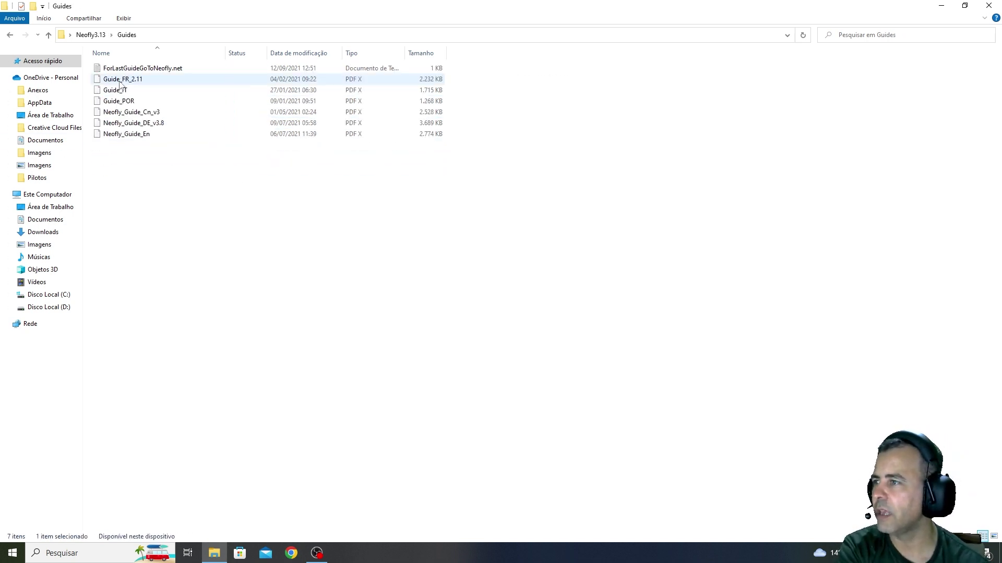
pyautogui.click(172, 100)
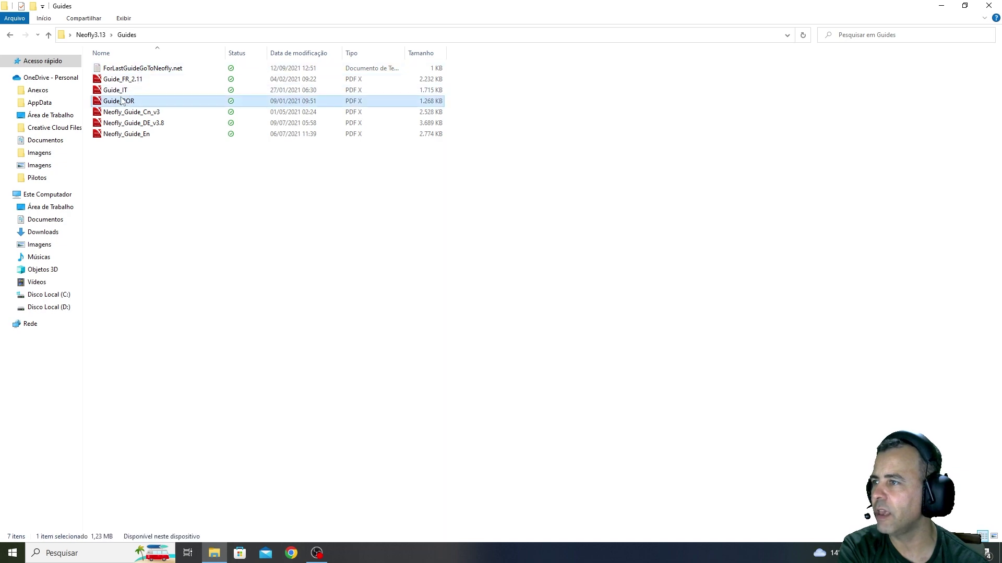
pyautogui.press('Return')
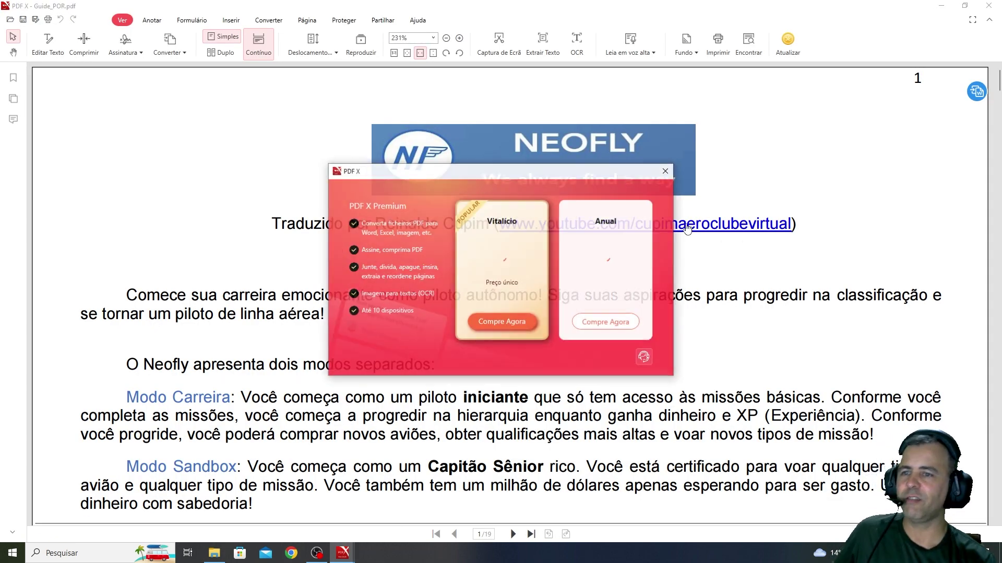
pyautogui.click(667, 173)
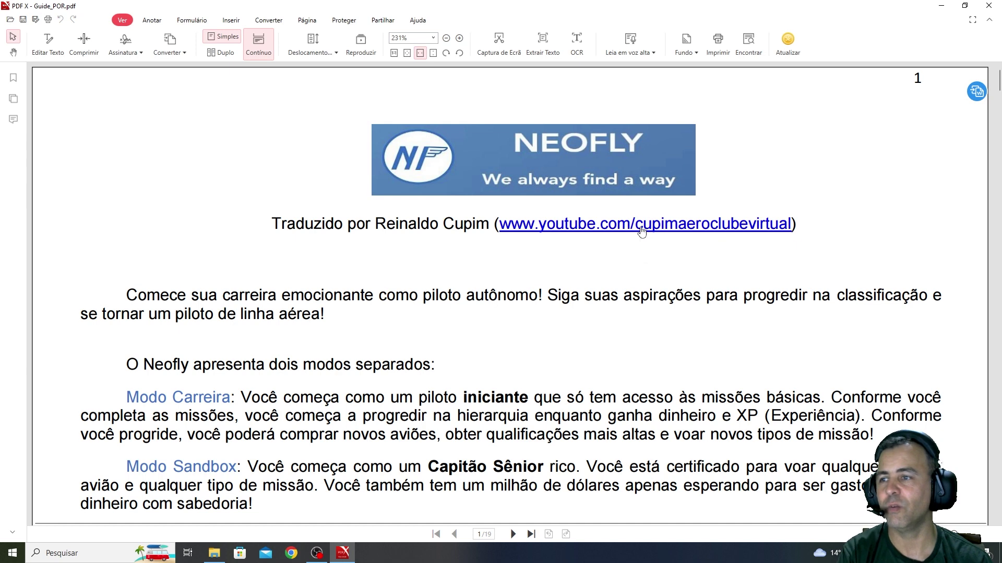
# Read through the Portuguese NeoFly guide from its first page to the Transit Mission section on page 7
pyautogui.scroll(-3, 560, 333)
pyautogui.scroll(3, 626, 297)
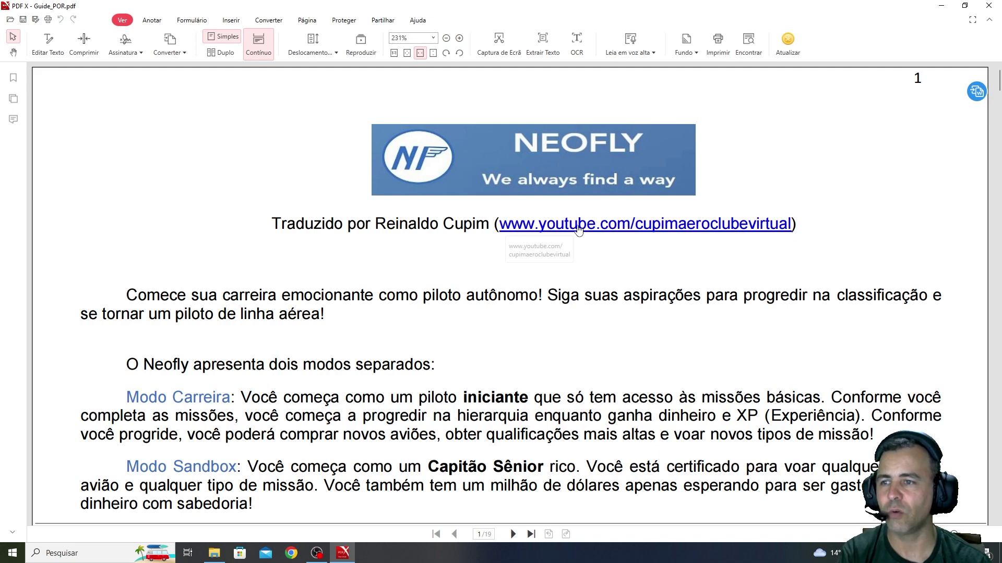
pyautogui.scroll(-9, 587, 282)
pyautogui.scroll(-20, 582, 286)
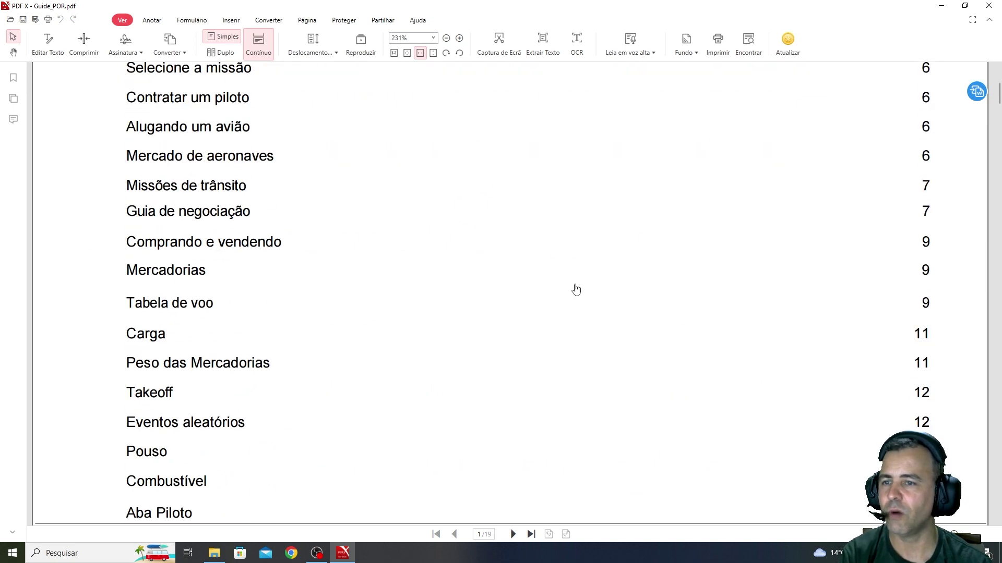
pyautogui.scroll(-15, 562, 303)
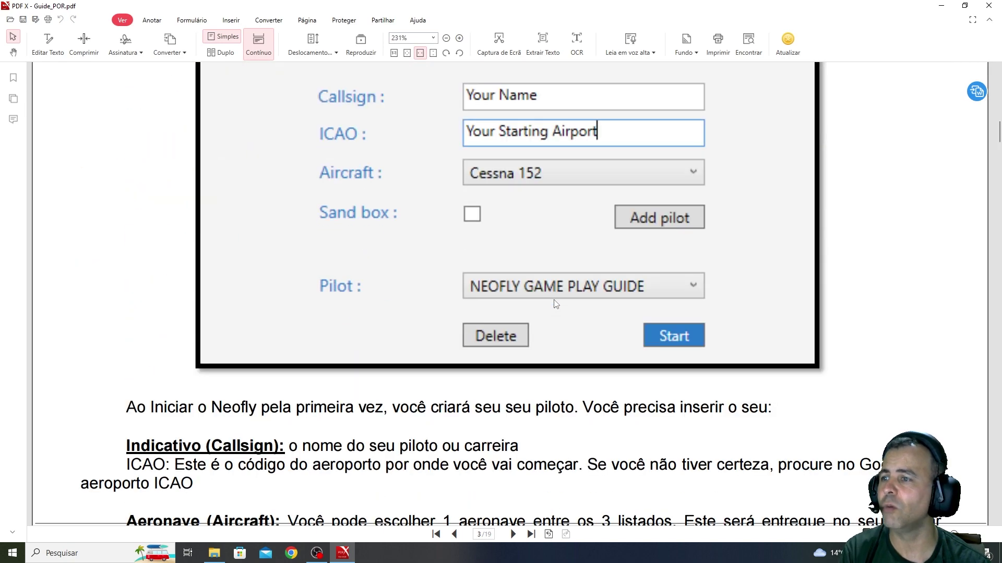
pyautogui.scroll(6, 556, 304)
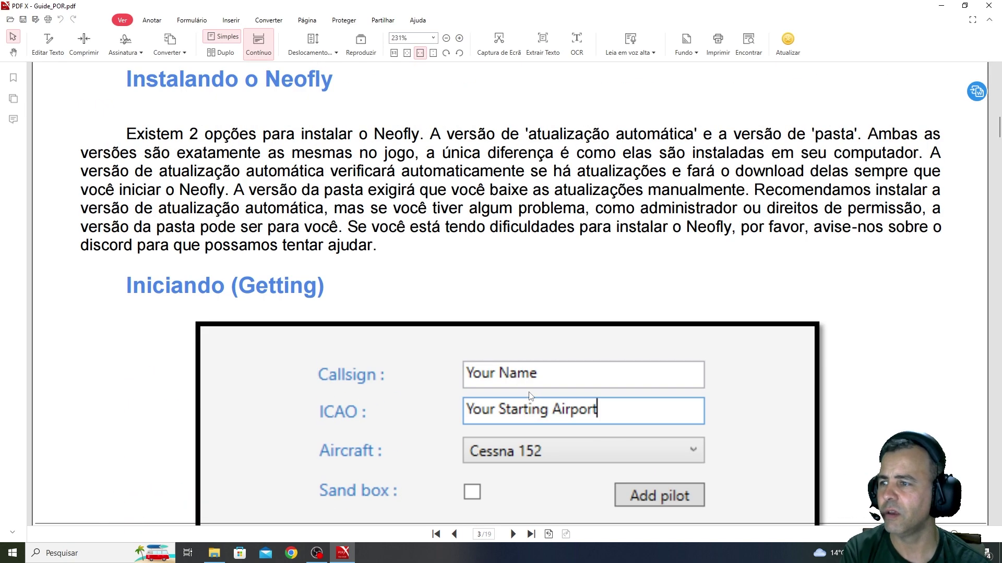
pyautogui.scroll(-6, 536, 393)
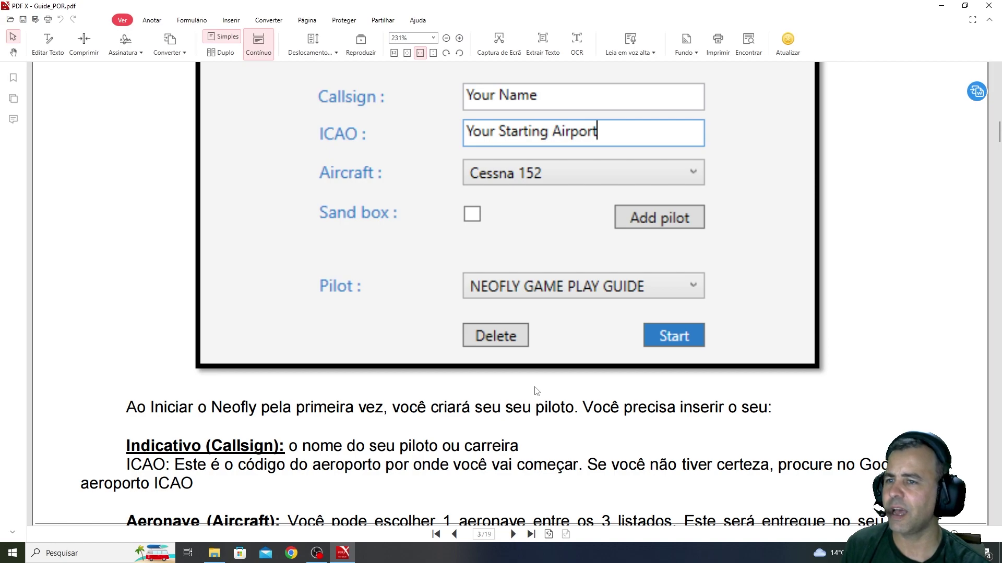
pyautogui.scroll(-18, 536, 390)
pyautogui.scroll(-20, 537, 390)
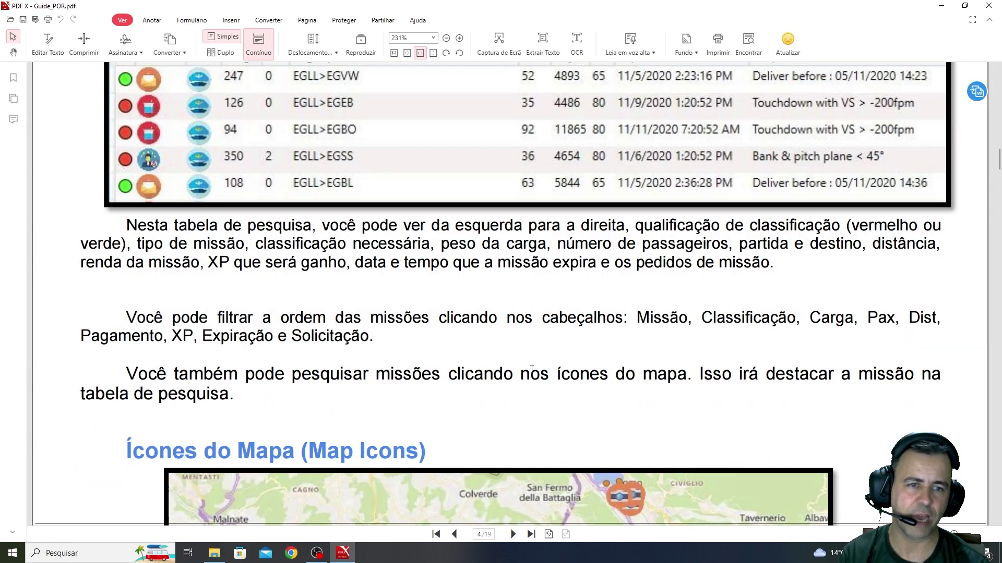
pyautogui.scroll(-20, 532, 369)
pyautogui.scroll(-20, 531, 369)
pyautogui.scroll(-20, 539, 374)
pyautogui.scroll(-10, 590, 280)
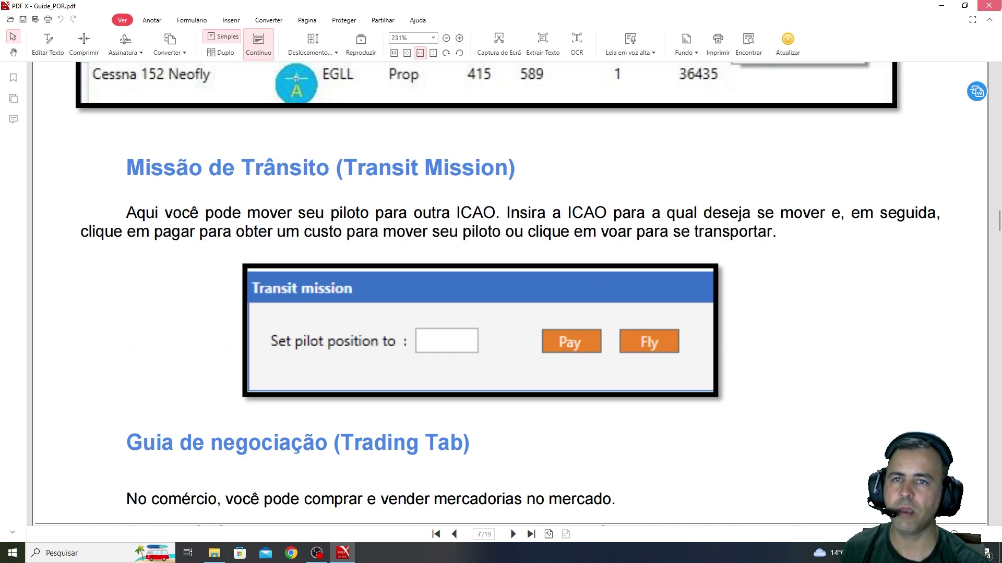
# Close the Portuguese guide and return to the Neofly3.13 folder
pyautogui.click(988, 5)
pyautogui.press('BackSpace')
pyautogui.press('super+d')
pyautogui.press('super+d')
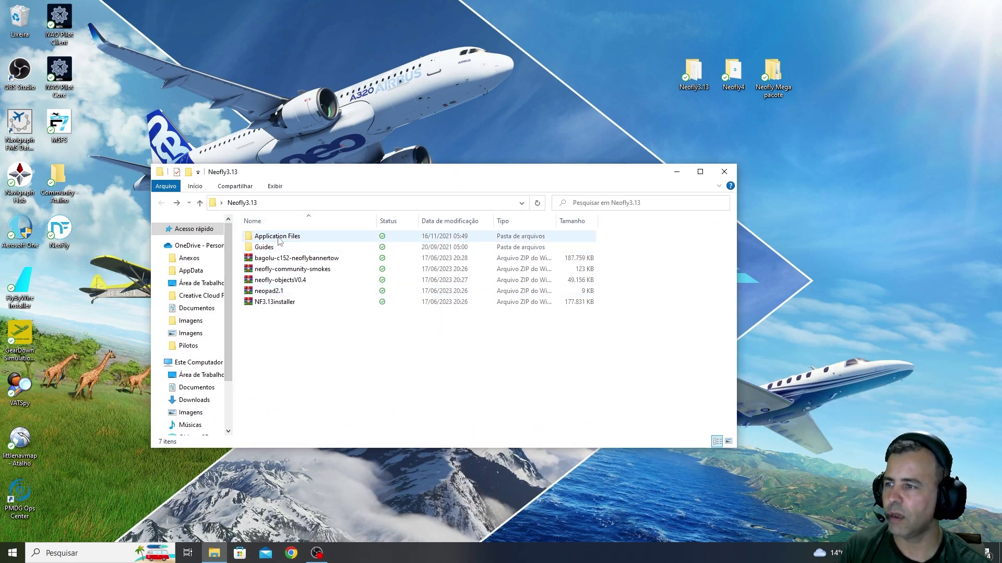
# Delete the Application Files and Guides folders and the NF3.13installer archive from the Neofly3.13 folder
pyautogui.click(278, 238)
pyautogui.press('Delete')
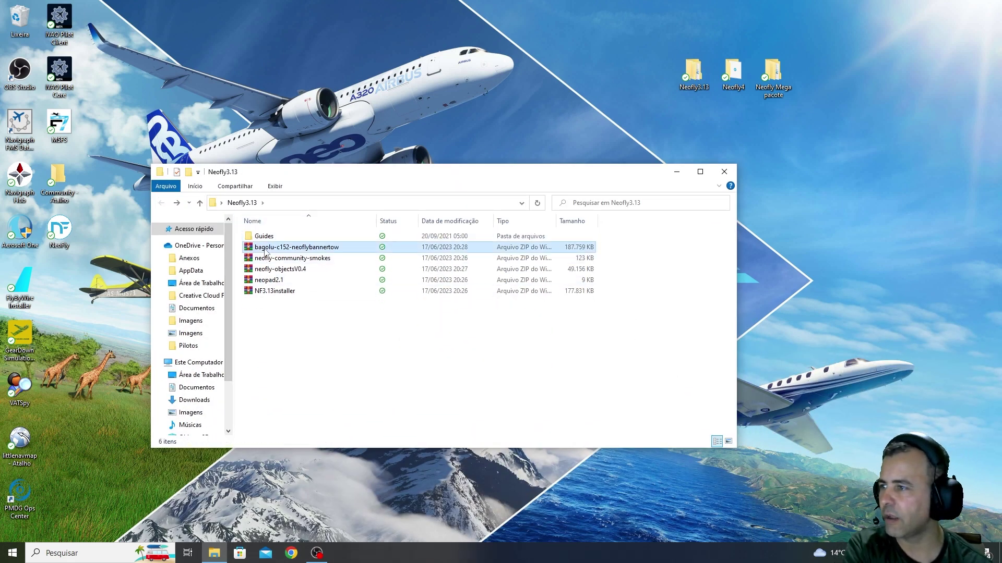
pyautogui.click(269, 237)
pyautogui.press('Delete')
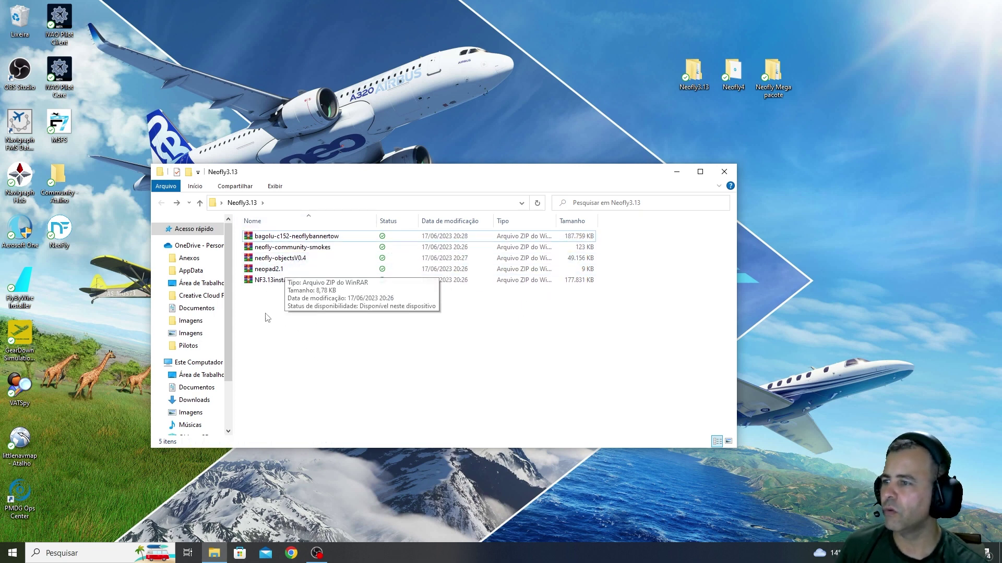
pyautogui.click(268, 281)
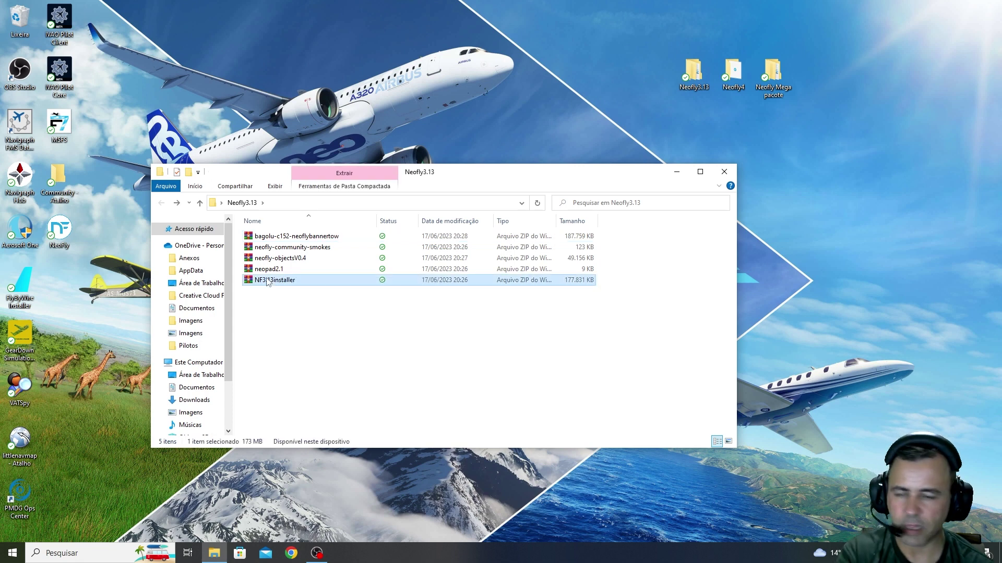
pyautogui.press('Delete')
# Extract the four remaining archives into the Neofly3.13 folder, keeping only the extracted folders by deleting the archives and the readme
pyautogui.moveTo(350, 335); pyautogui.dragTo(271, 238)
pyautogui.rightClick(277, 236)
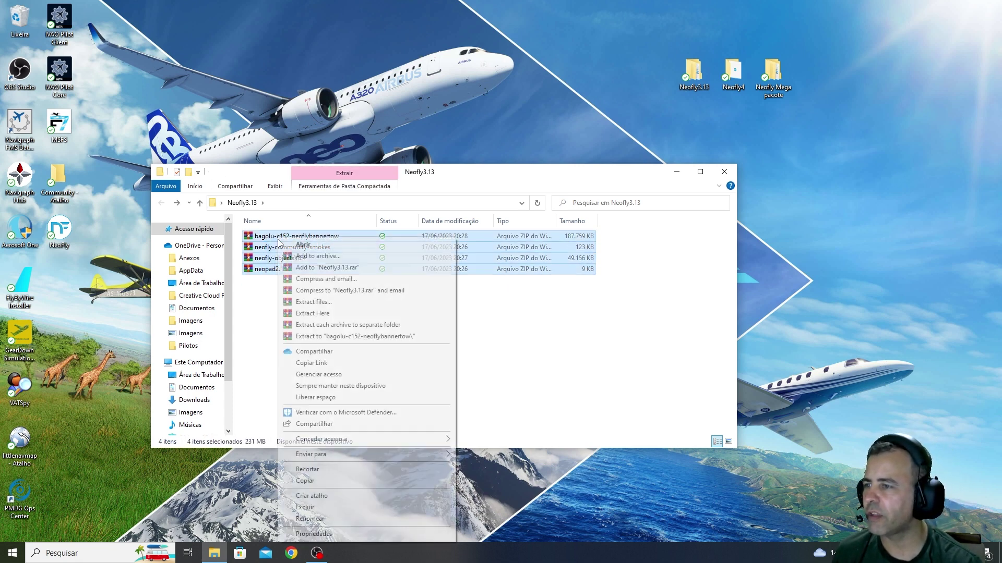
pyautogui.click(320, 314)
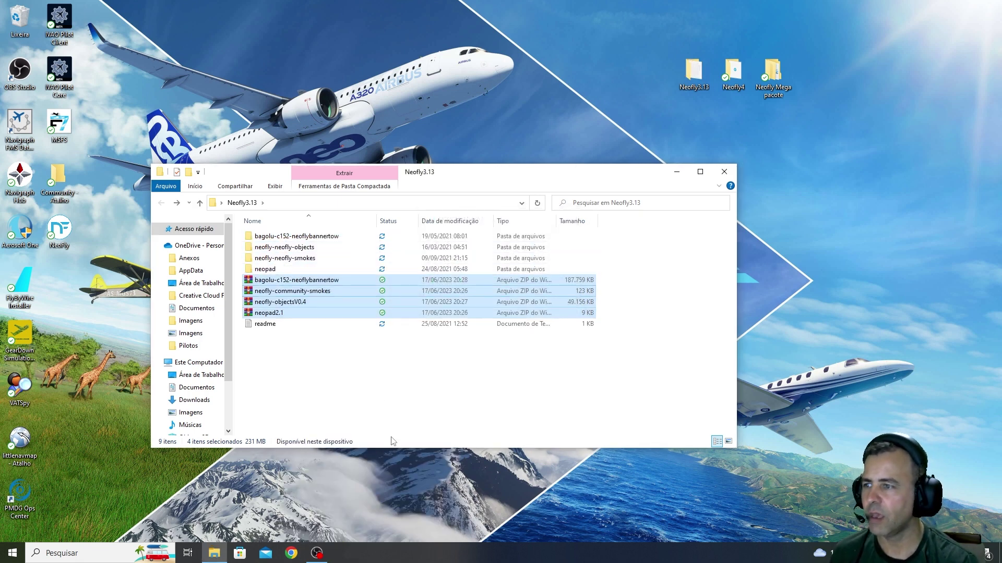
pyautogui.moveTo(351, 393); pyautogui.dragTo(247, 284)
pyautogui.press('Delete')
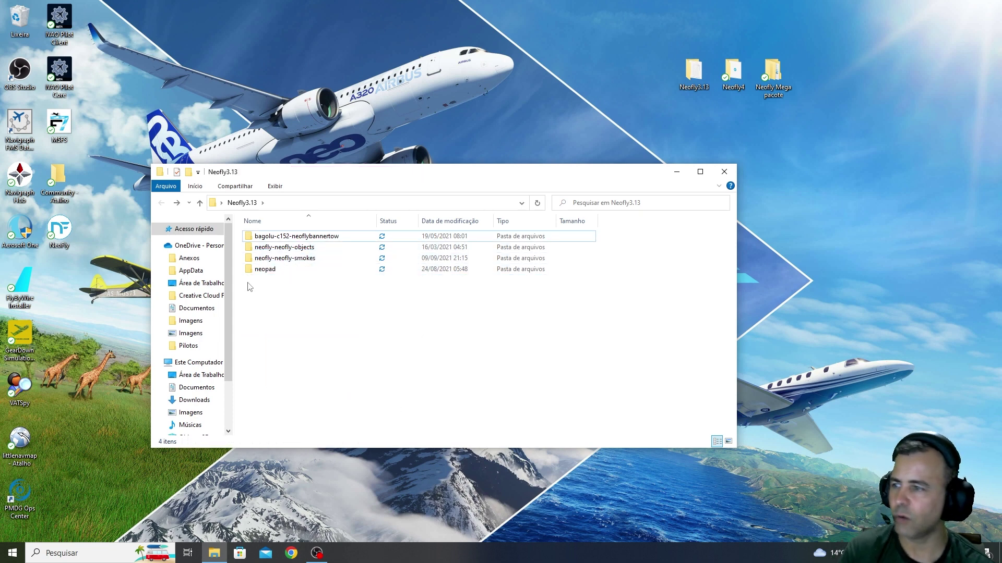
# Inspect the contents of the bagolu-c152-neoflybannertow, neofly-neofly-objects, neofly-neofly-smokes and neopad folders
pyautogui.moveTo(353, 338); pyautogui.dragTo(324, 324)
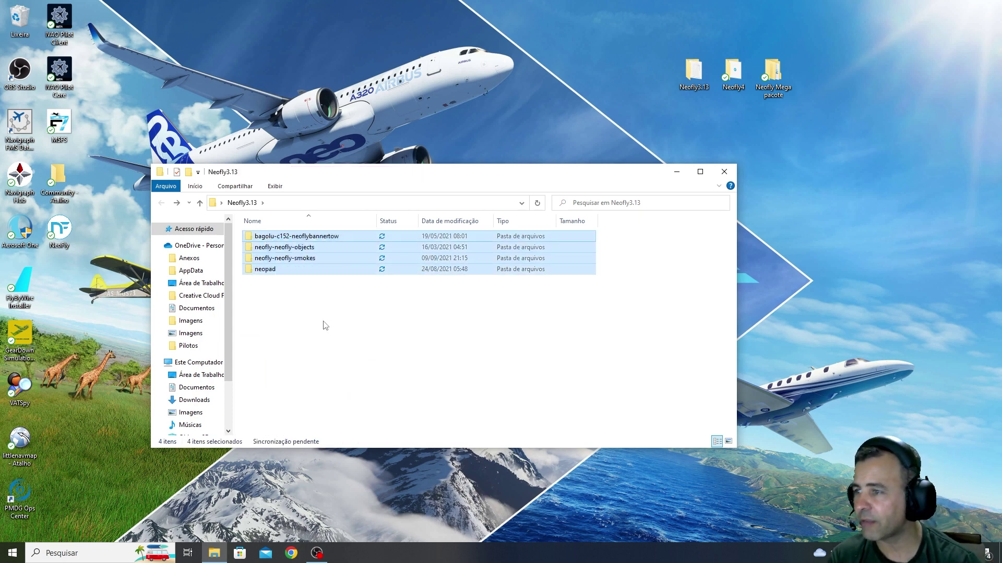
pyautogui.click(324, 324)
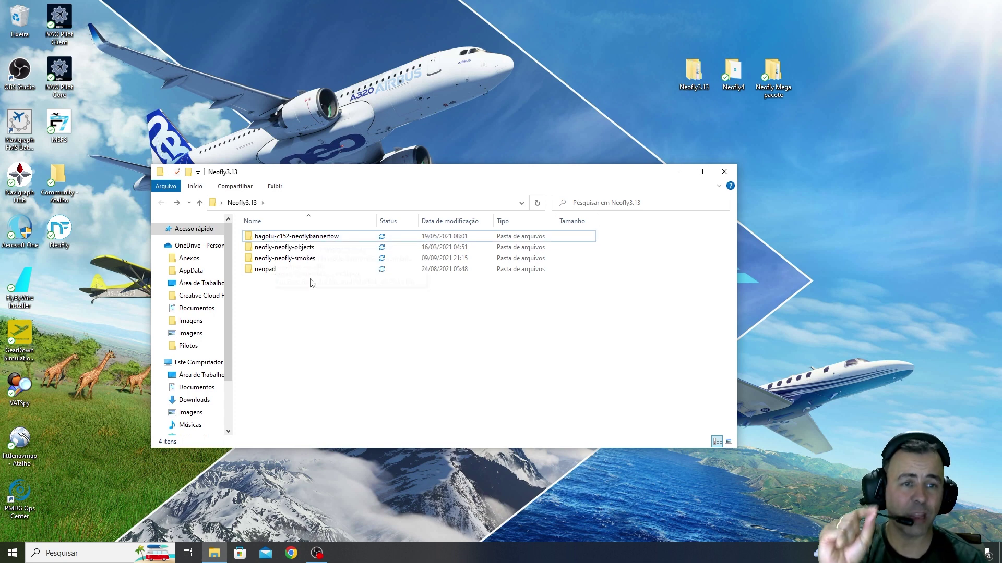
pyautogui.doubleClick(292, 236)
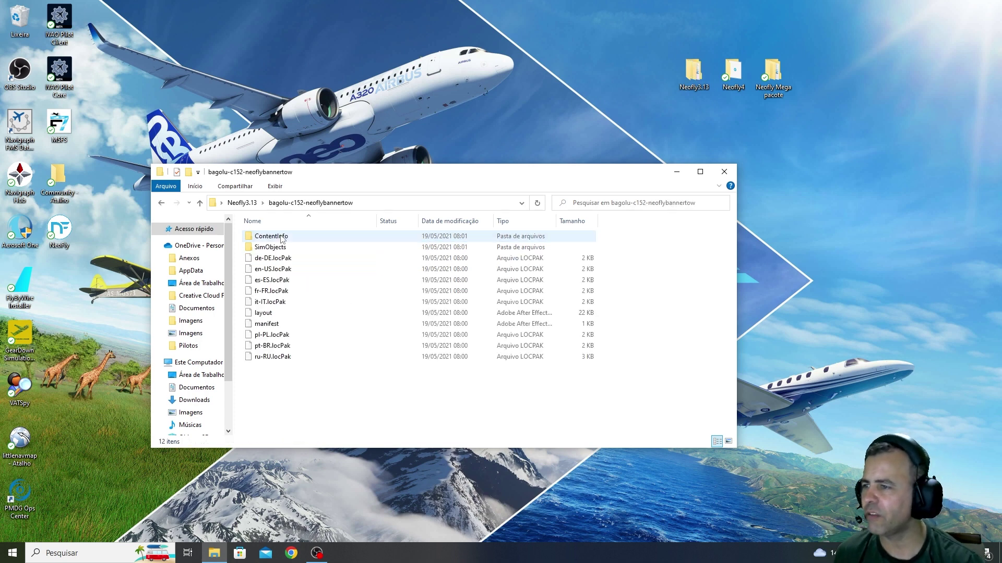
pyautogui.hotkey('alt', 'Left')
pyautogui.doubleClick(284, 247)
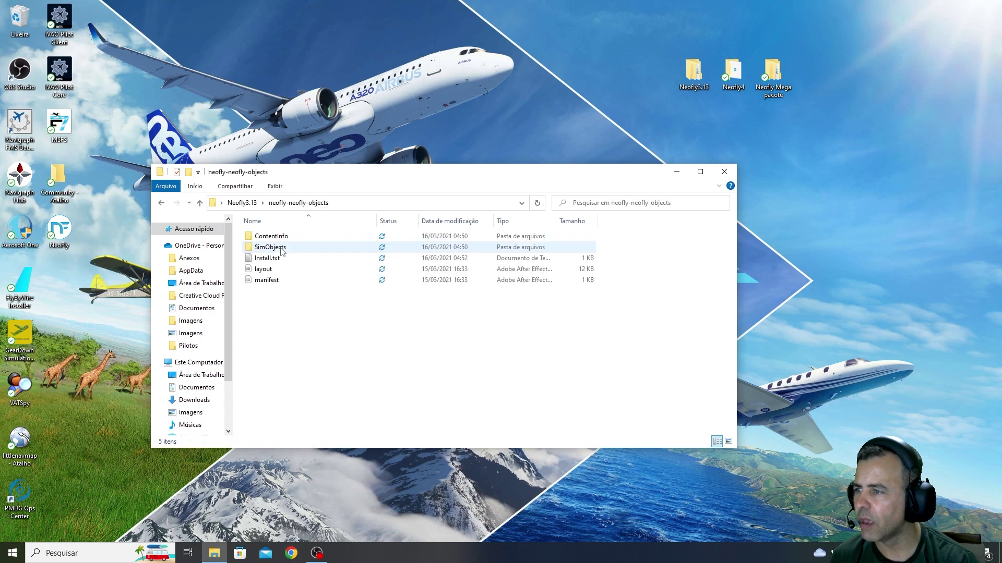
pyautogui.click(165, 203)
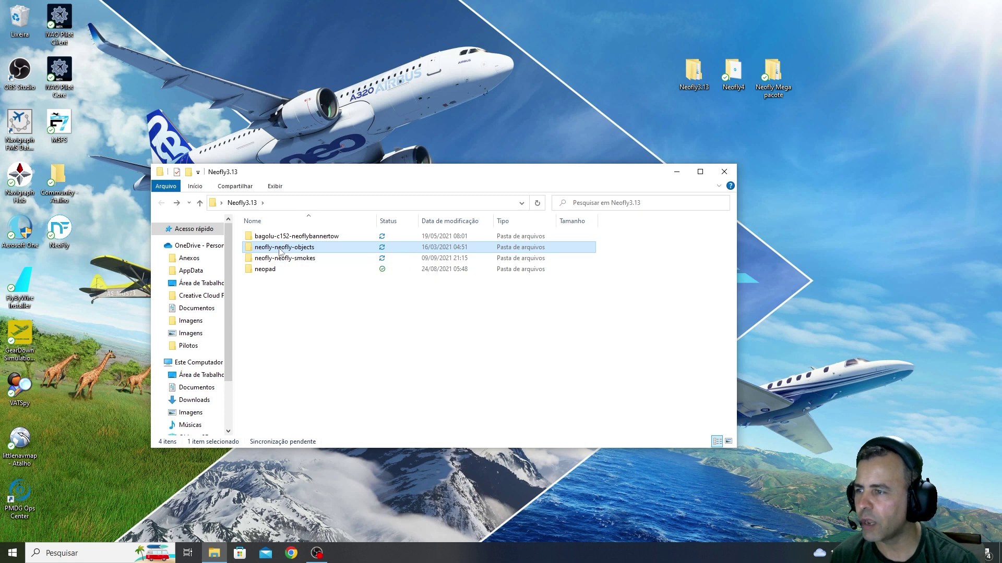
pyautogui.doubleClick(278, 248)
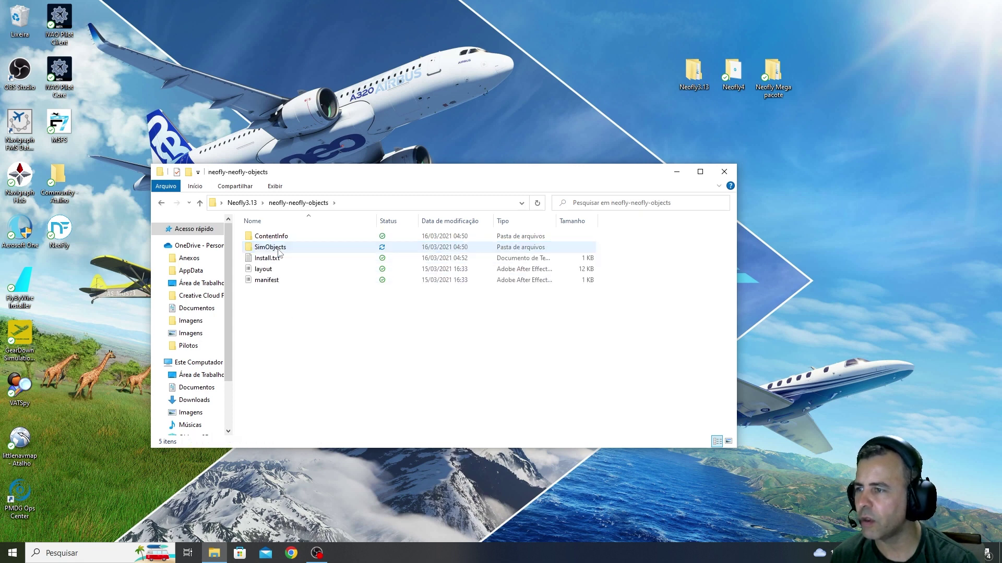
pyautogui.click(161, 203)
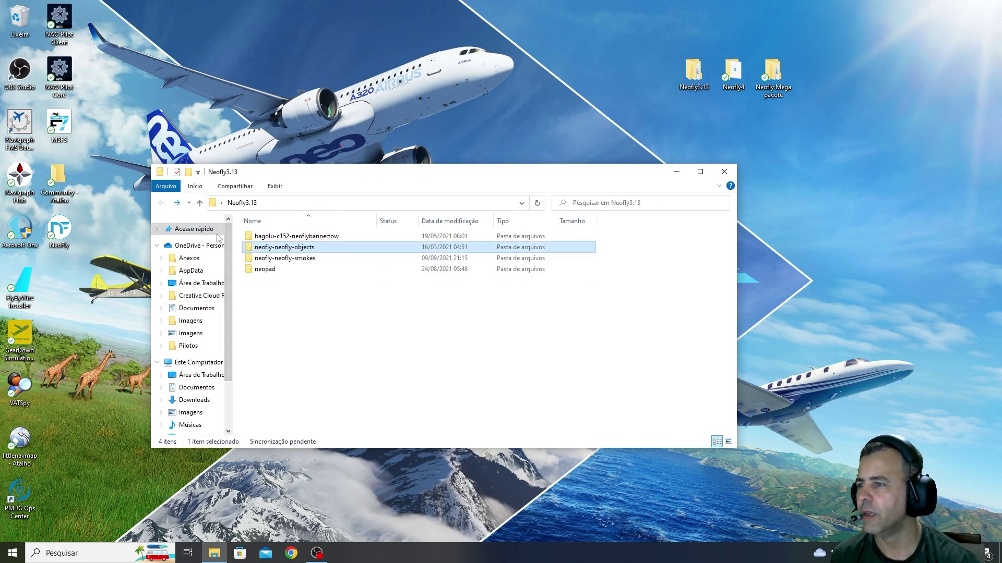
pyautogui.doubleClick(290, 258)
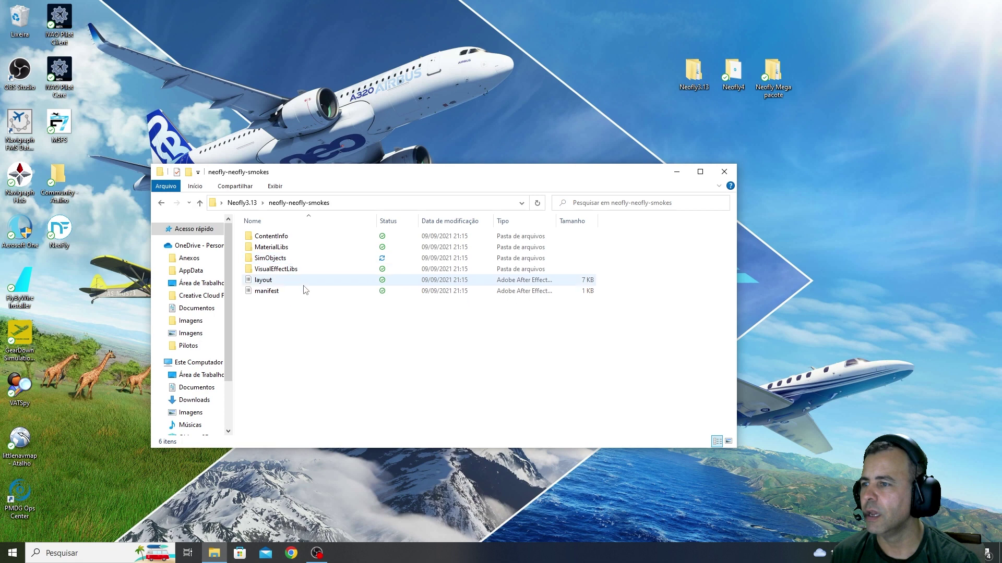
pyautogui.click(162, 206)
pyautogui.doubleClick(270, 270)
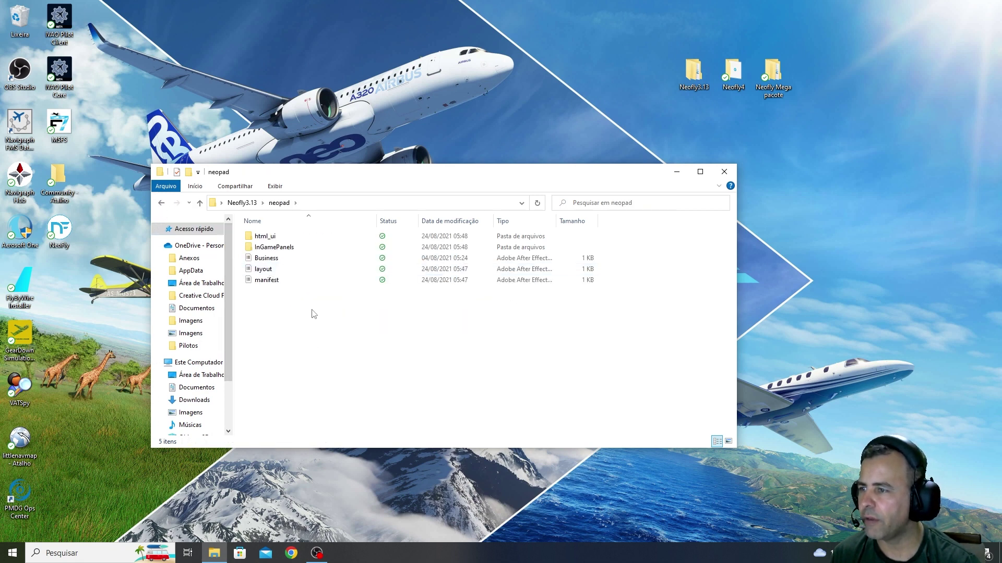
pyautogui.click(161, 203)
# Move the four extracted add-on folders into the Community folder on the desktop and close the emptied Neofly3.13 folder
pyautogui.moveTo(342, 337); pyautogui.dragTo(270, 232)
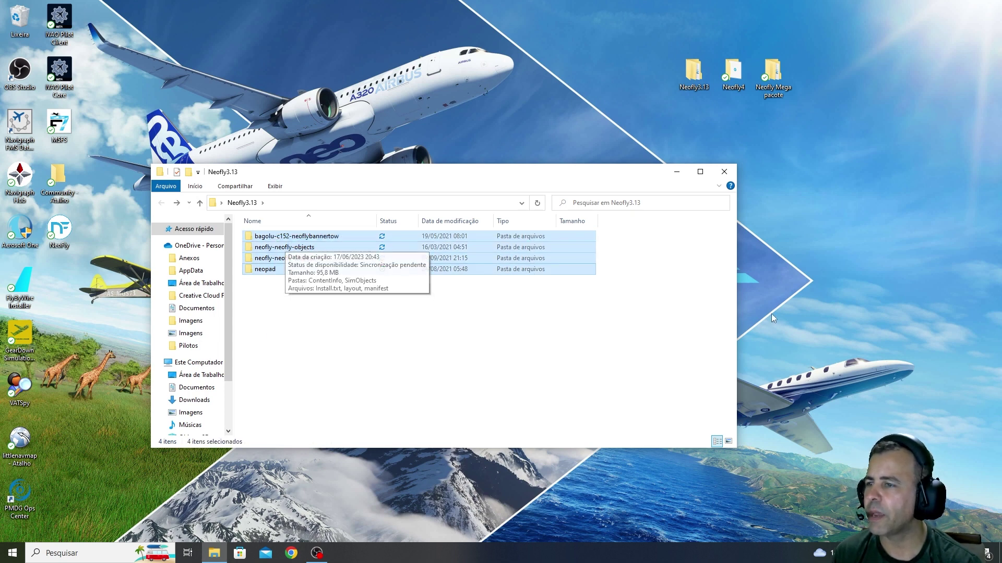
pyautogui.moveTo(329, 257); pyautogui.dragTo(57, 179)
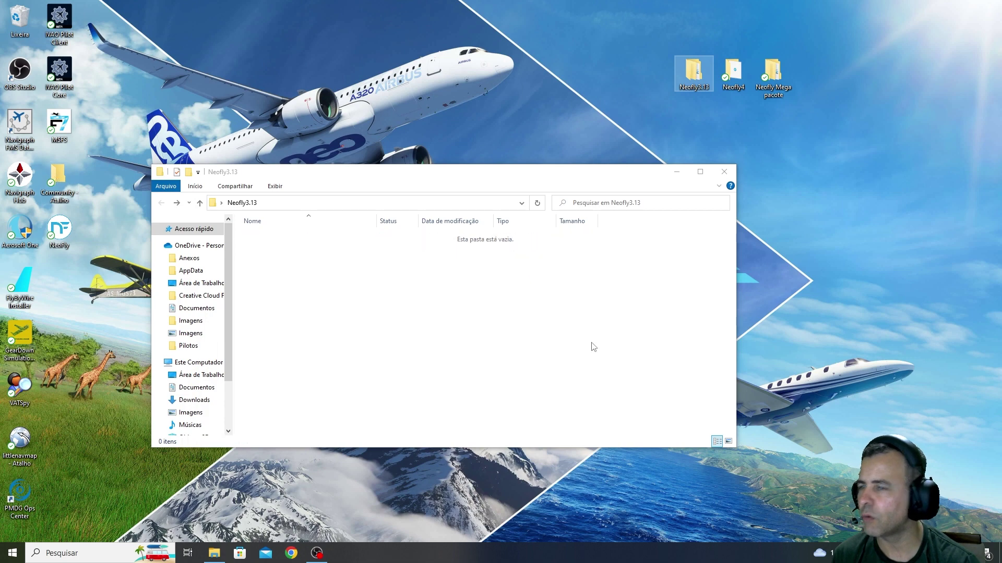
pyautogui.click(526, 308)
pyautogui.click(730, 172)
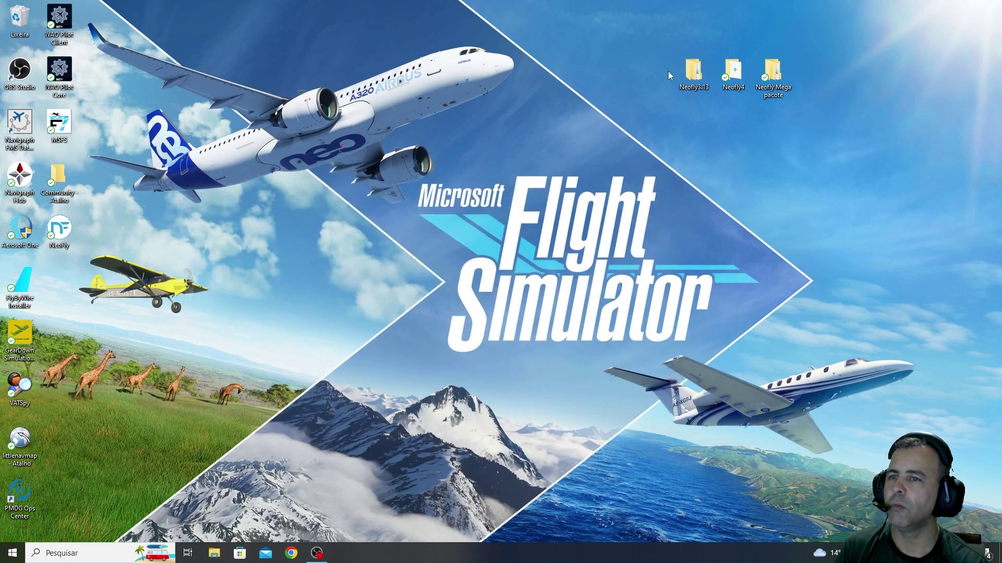
pyautogui.doubleClick(693, 73)
pyautogui.click(724, 172)
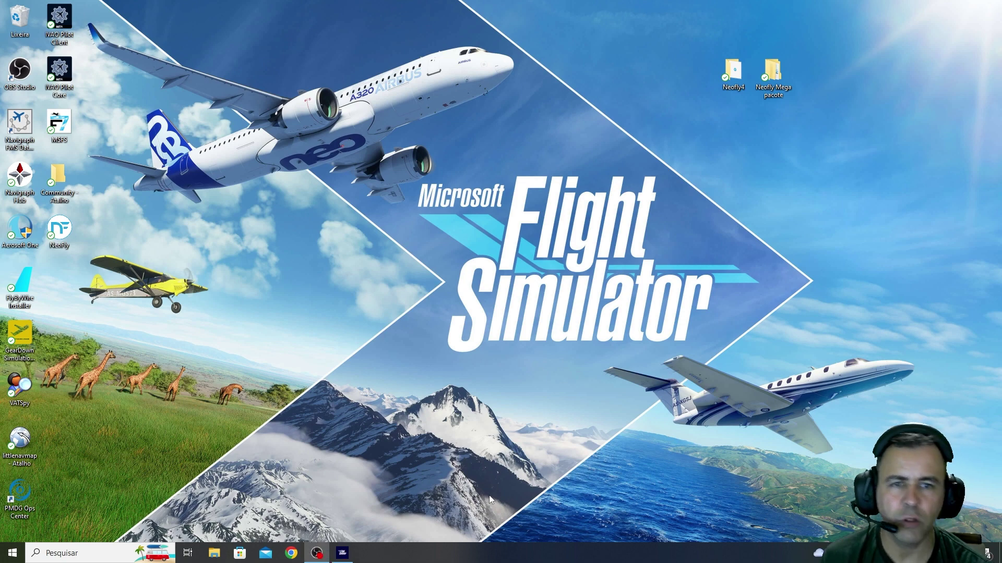
# Launch NeoFly from the desktop and start it with pilot PTRCU
pyautogui.doubleClick(60, 233)
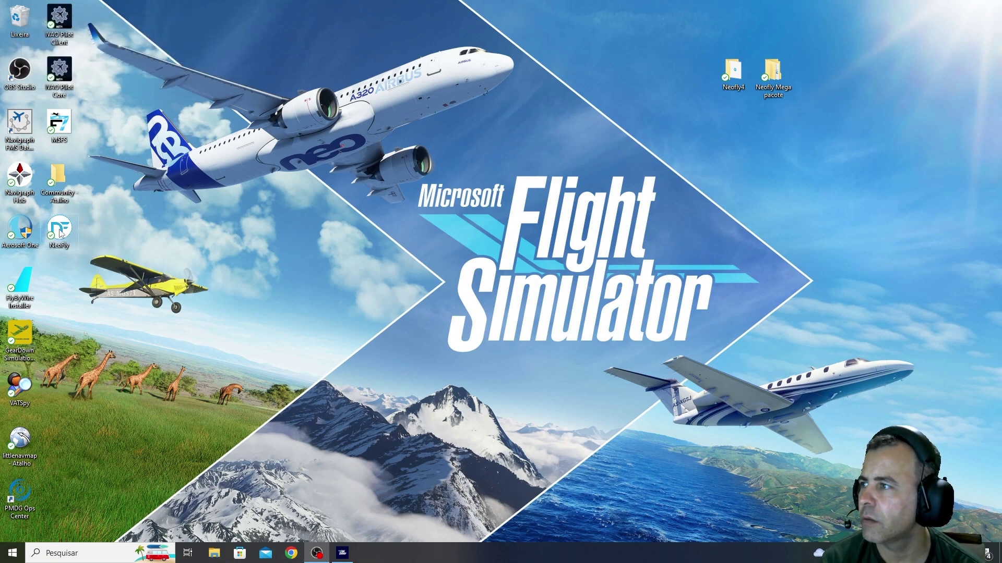
pyautogui.moveTo(179, 39); pyautogui.dragTo(532, 67)
pyautogui.click(499, 387)
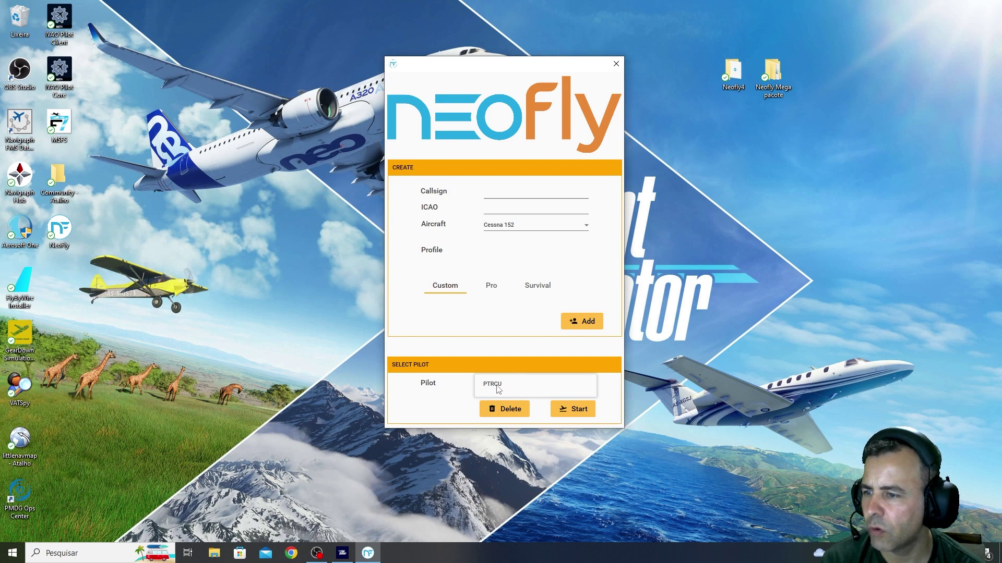
pyautogui.click(580, 411)
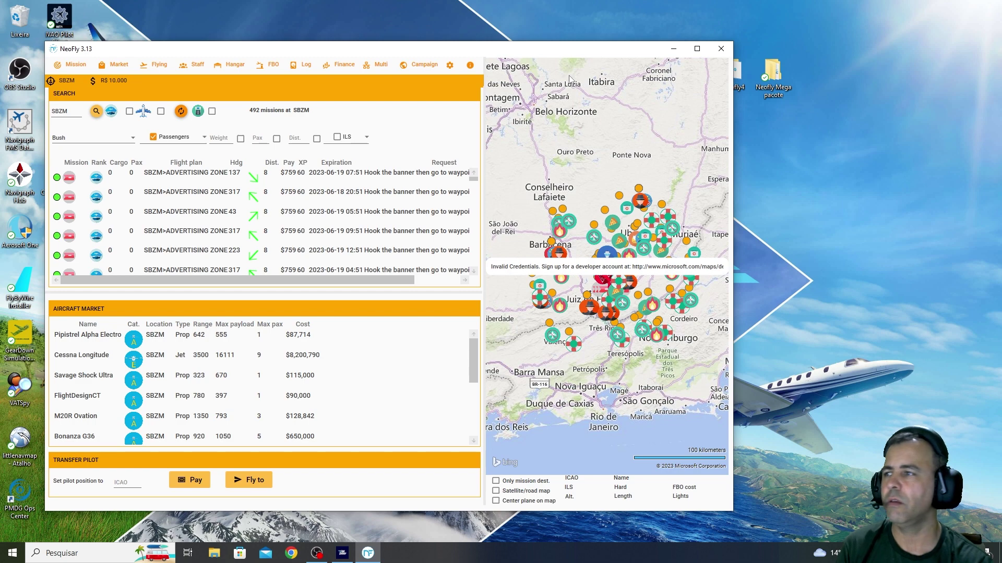
# Look through the aircraft market at SBZM and maximize the NeoFly window
pyautogui.moveTo(499, 54); pyautogui.dragTo(619, 37)
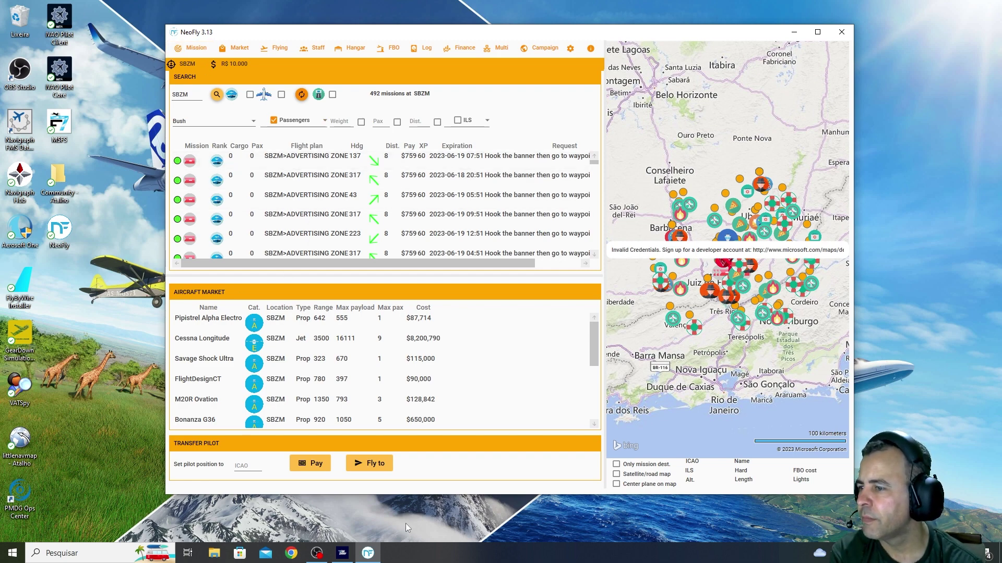
pyautogui.scroll(-5, 320, 369)
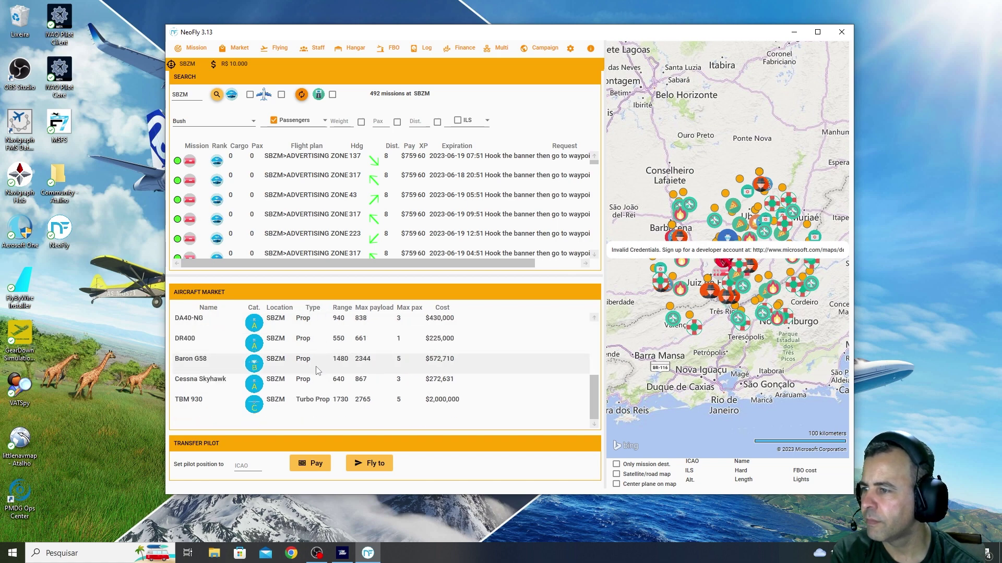
pyautogui.scroll(5, 317, 373)
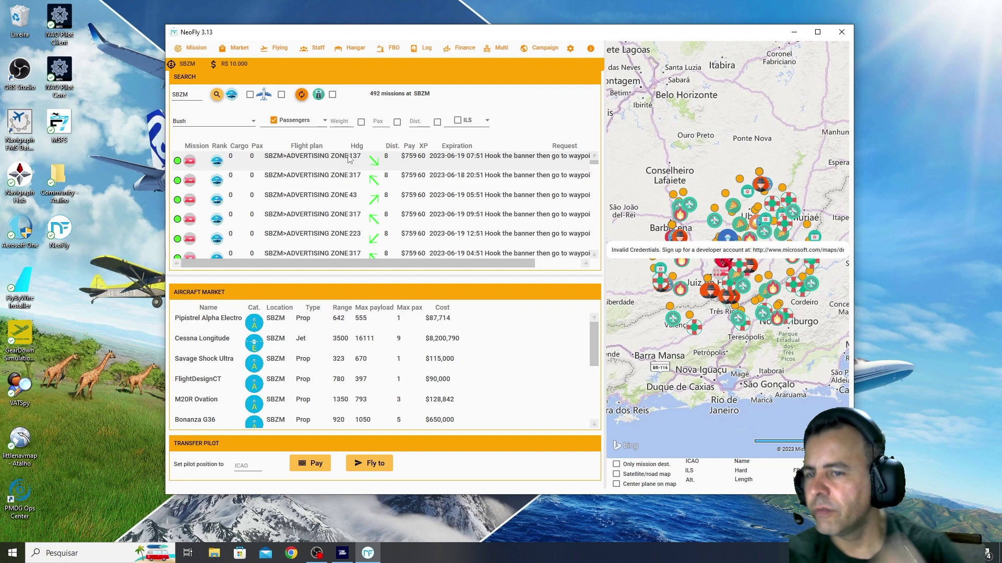
pyautogui.click(817, 31)
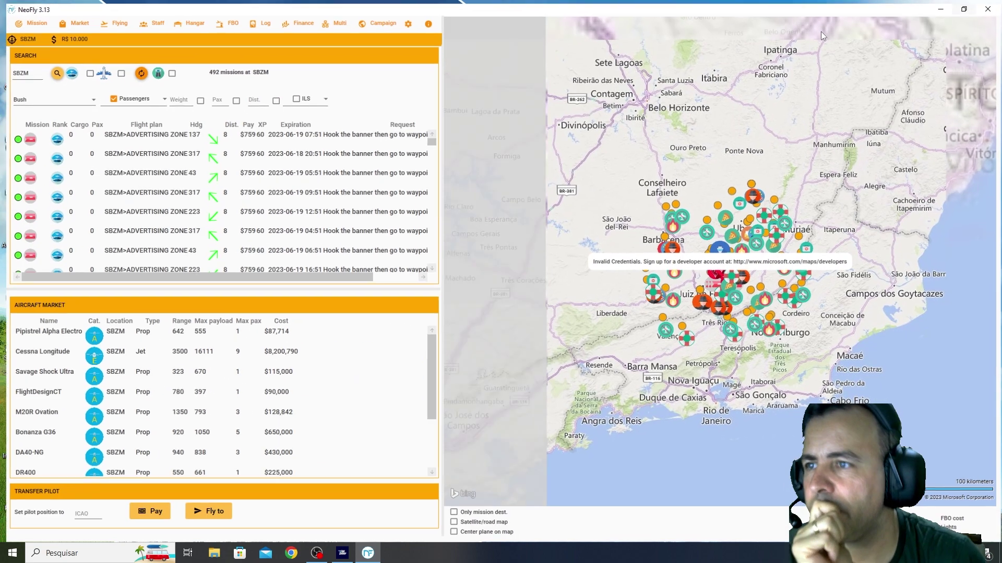
# Switch to Microsoft Flight Simulator's world map and choose the second Padrão livery for the Cessna 172 Skyhawk (G1000)
pyautogui.click(342, 553)
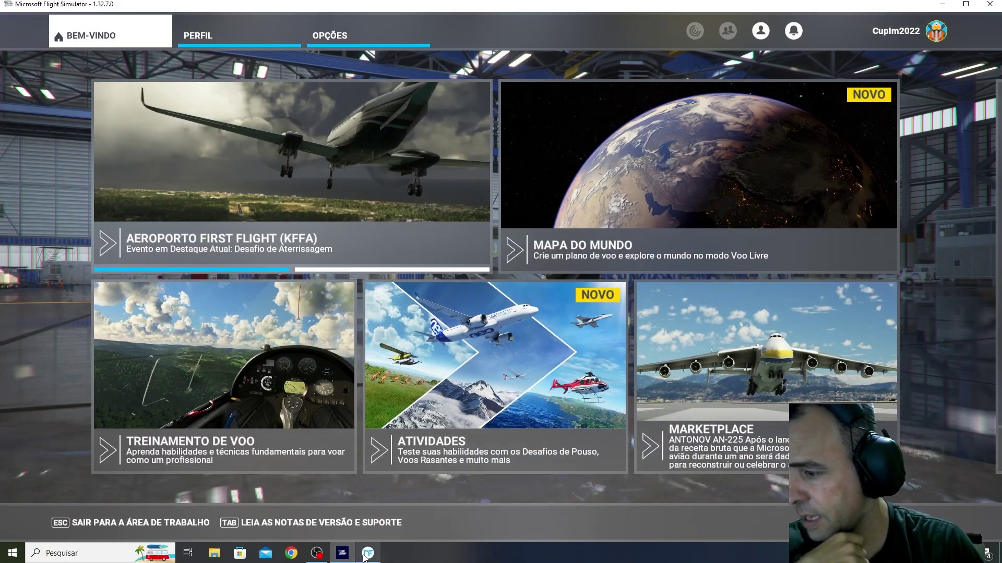
pyautogui.click(711, 161)
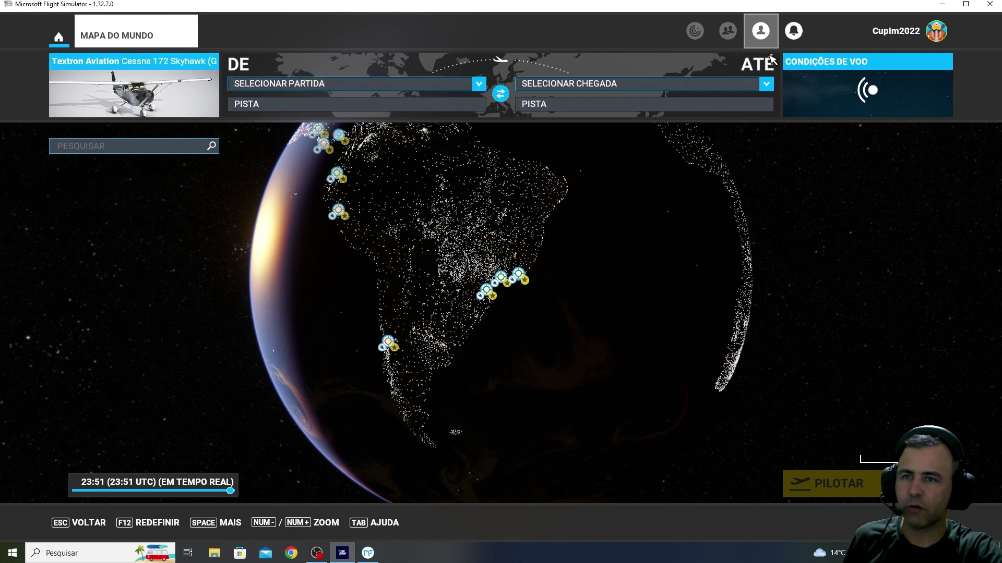
pyautogui.click(143, 91)
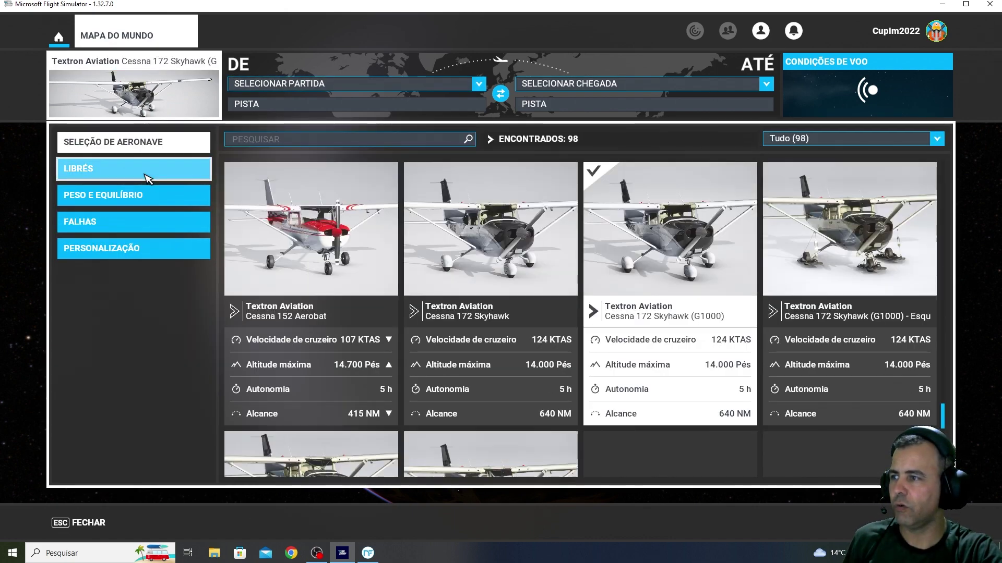
pyautogui.click(130, 169)
pyautogui.scroll(-4, 557, 344)
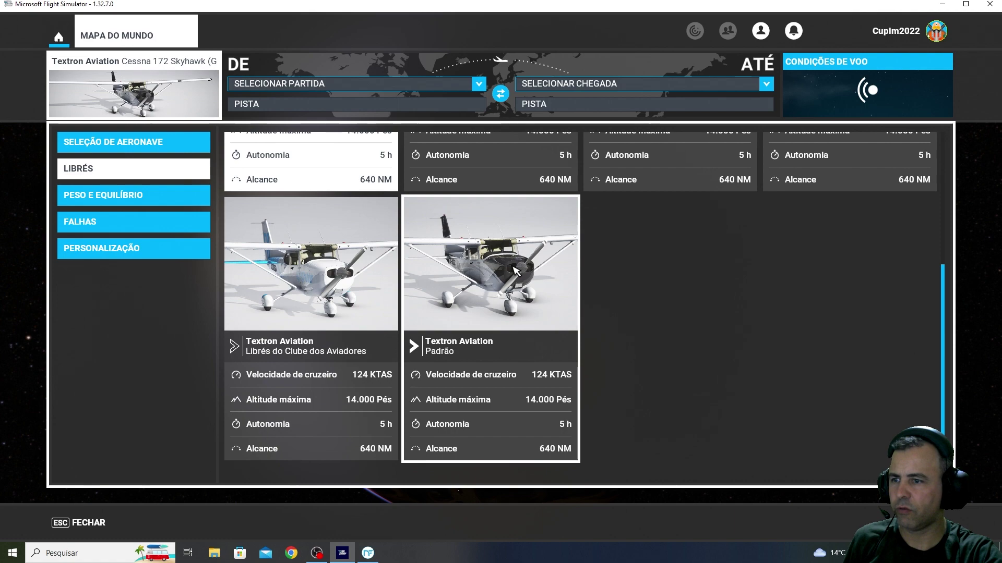
pyautogui.click(557, 344)
pyautogui.scroll(4, 702, 376)
pyautogui.scroll(-3, 678, 379)
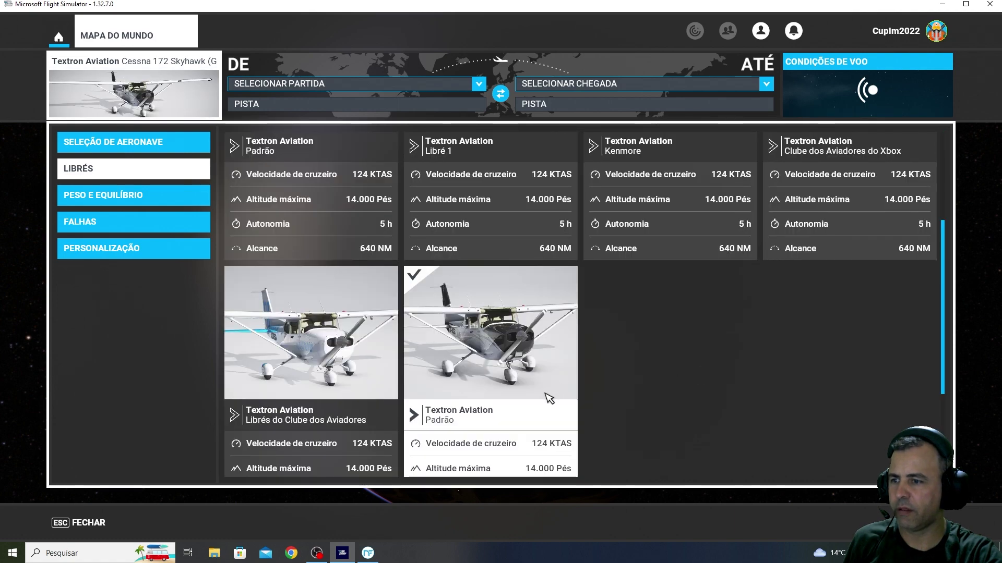
pyautogui.scroll(3, 579, 383)
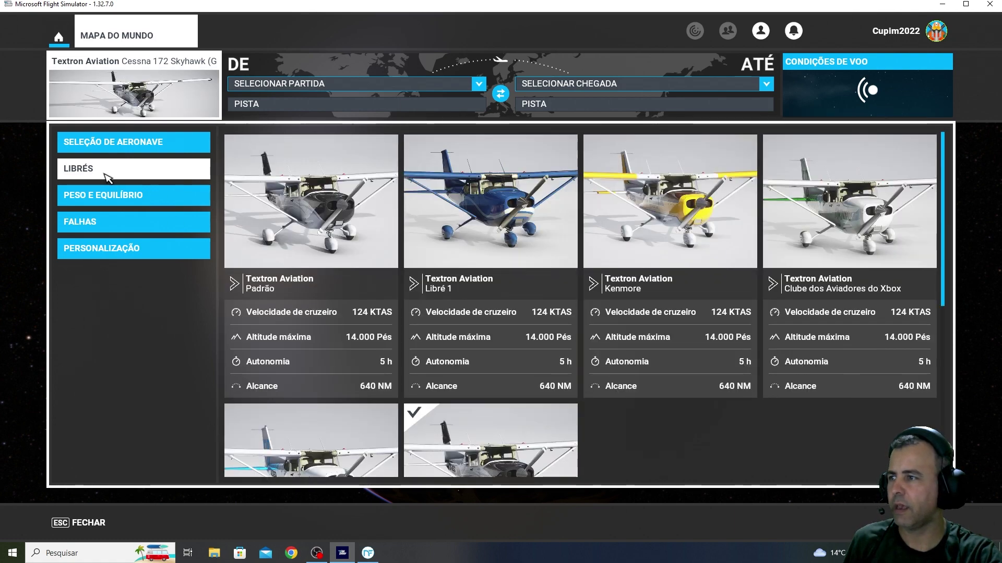
# Close the livery selection and set SBZM, Aeroporto Regional da Zona da Mata, as the departure airport
pyautogui.click(325, 89)
pyautogui.click(317, 89)
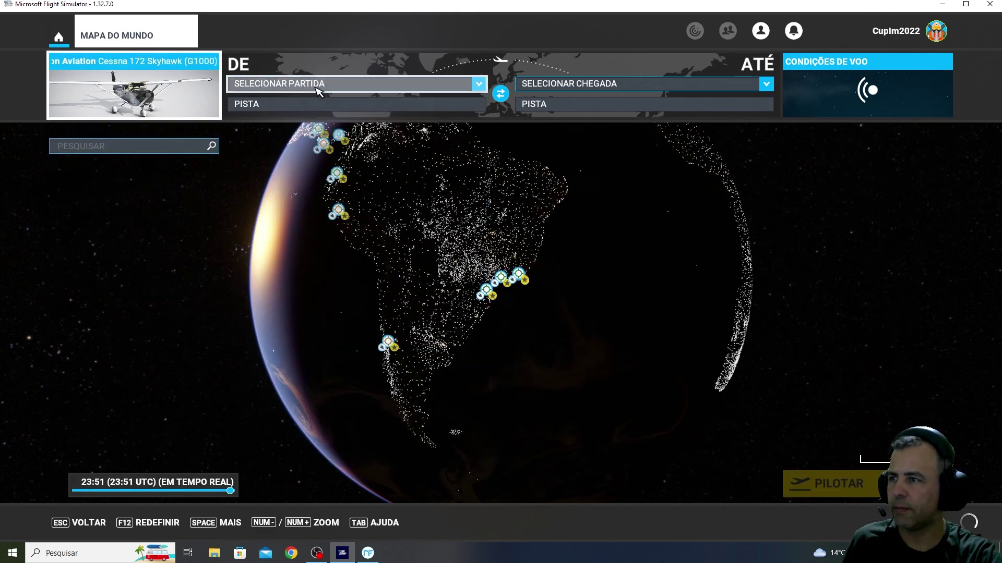
pyautogui.click(316, 90)
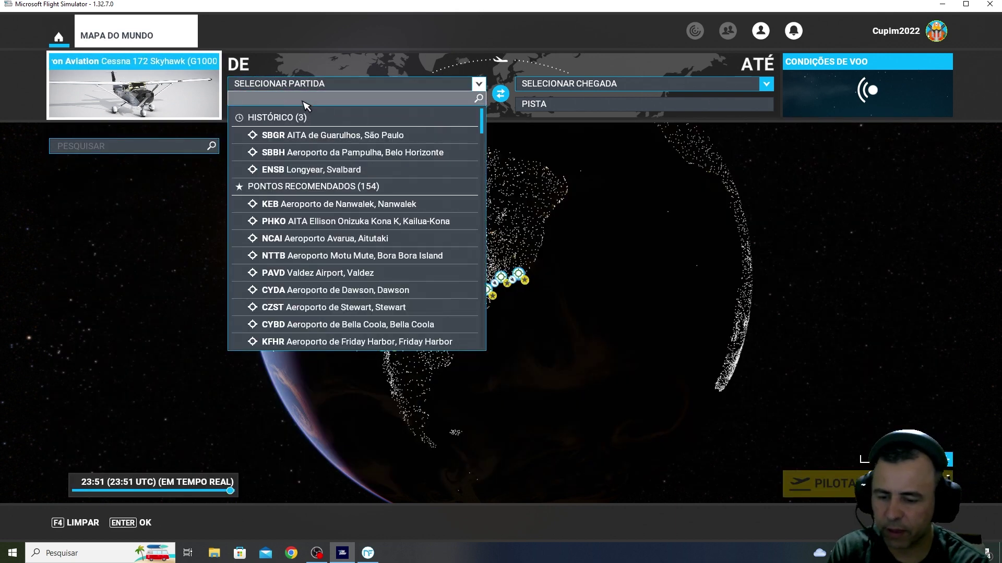
pyautogui.write('SBZM')
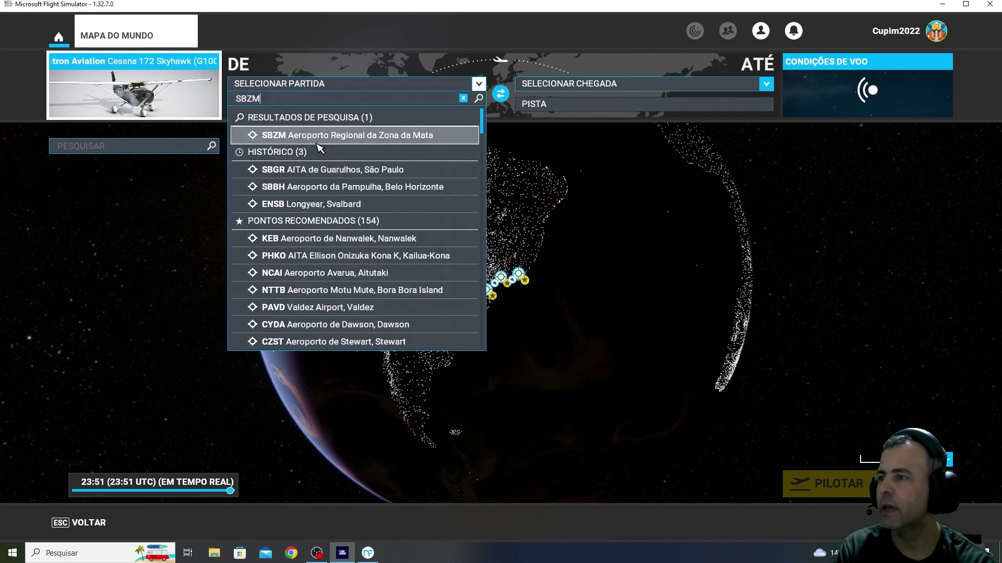
pyautogui.click(316, 141)
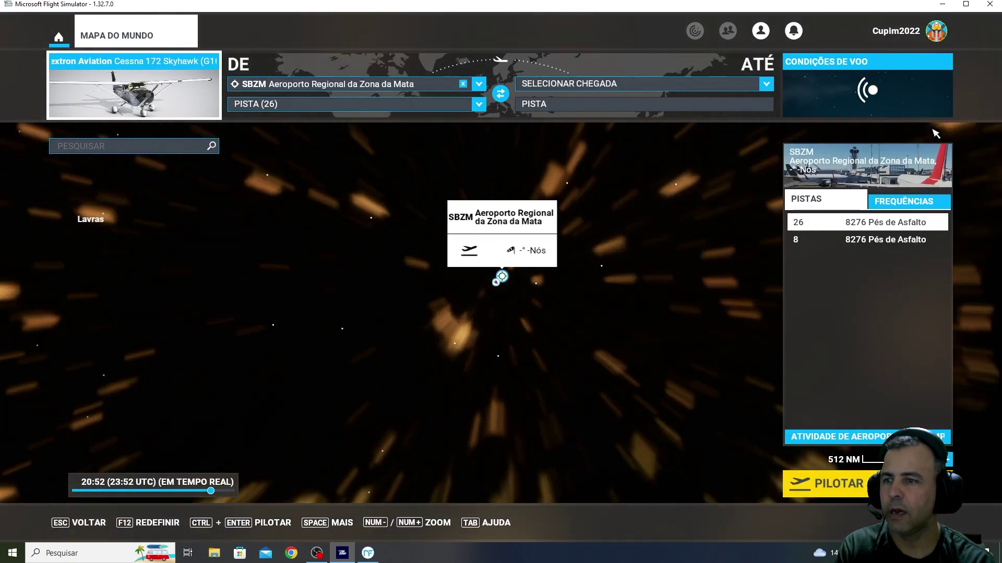
# Switch the flight conditions to preset weather, with local time 10:15 and the partly cloudy preset below Céus Claros
pyautogui.click(887, 91)
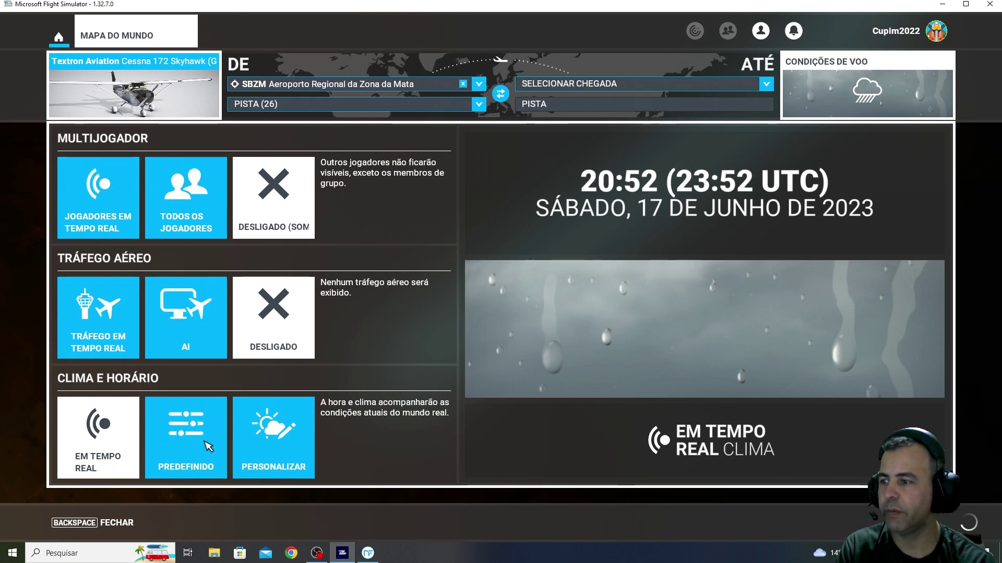
pyautogui.click(208, 458)
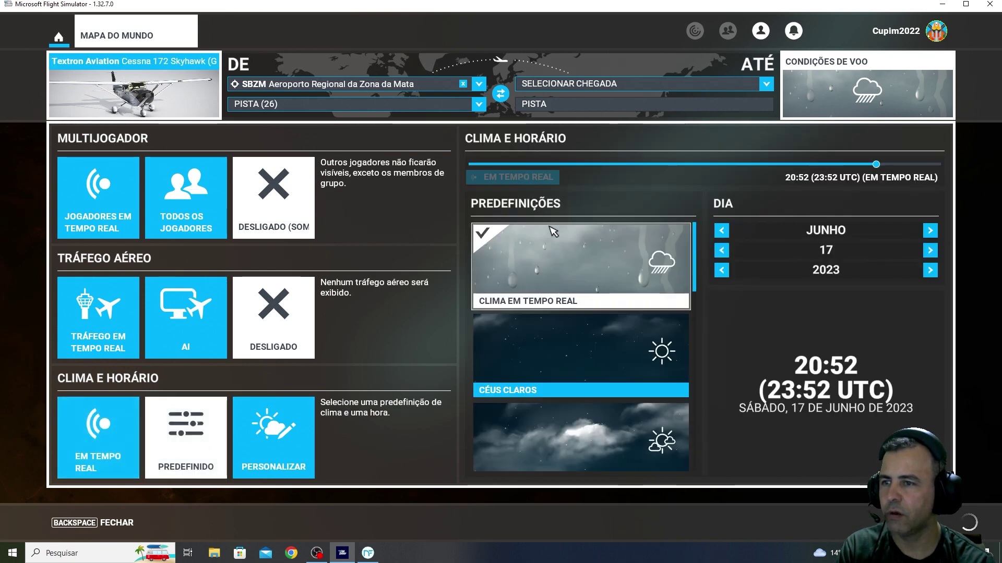
pyautogui.click(673, 165)
pyautogui.click(606, 372)
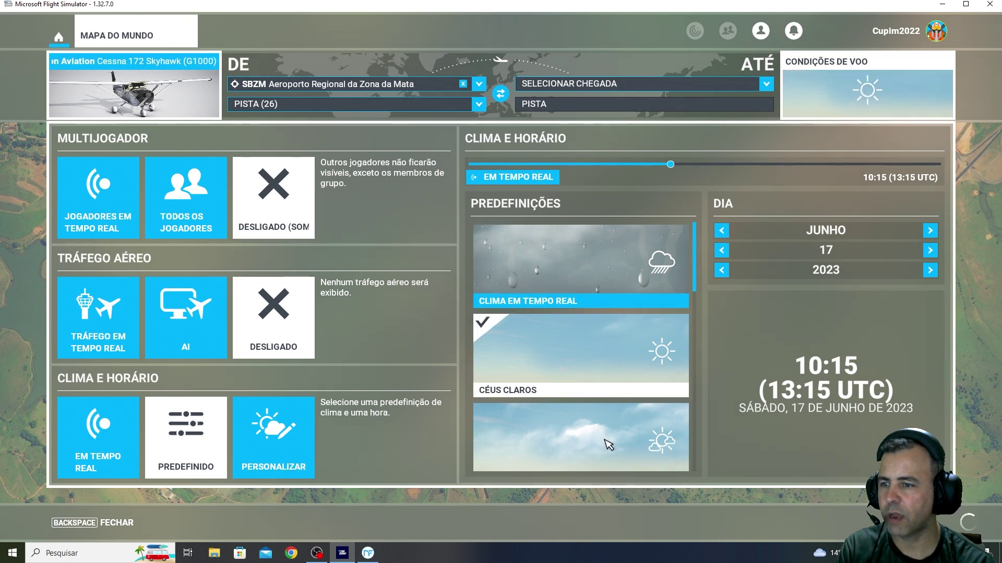
pyautogui.click(637, 459)
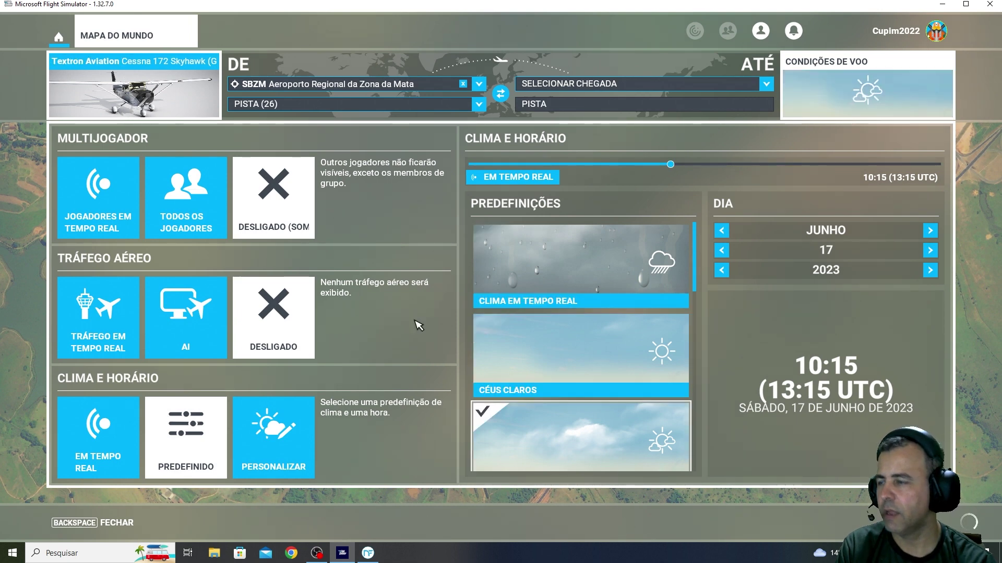
# Set multiplayer to Todos os Jogadores and air traffic to AI, and close the flight conditions
pyautogui.click(201, 224)
pyautogui.click(202, 331)
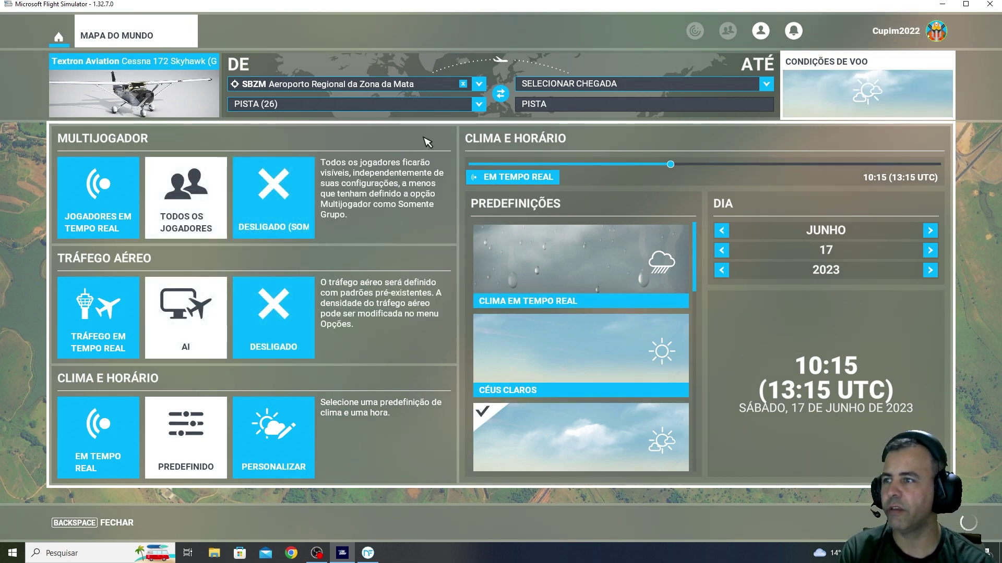
pyautogui.press('BackSpace')
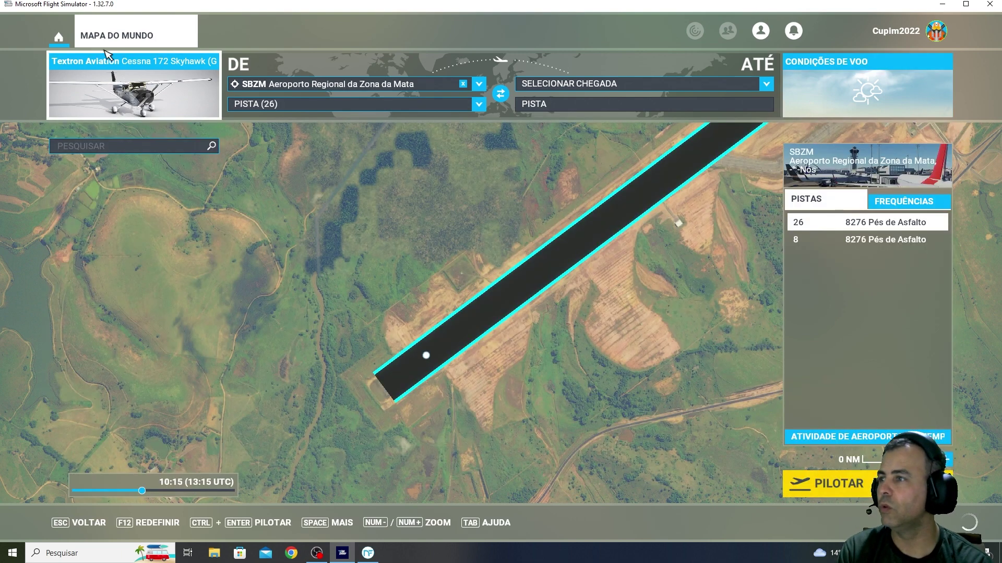
# In the general traffic options, set the air traffic type to Desligado and the parked aircraft density to 50, and save the changes
pyautogui.click(60, 36)
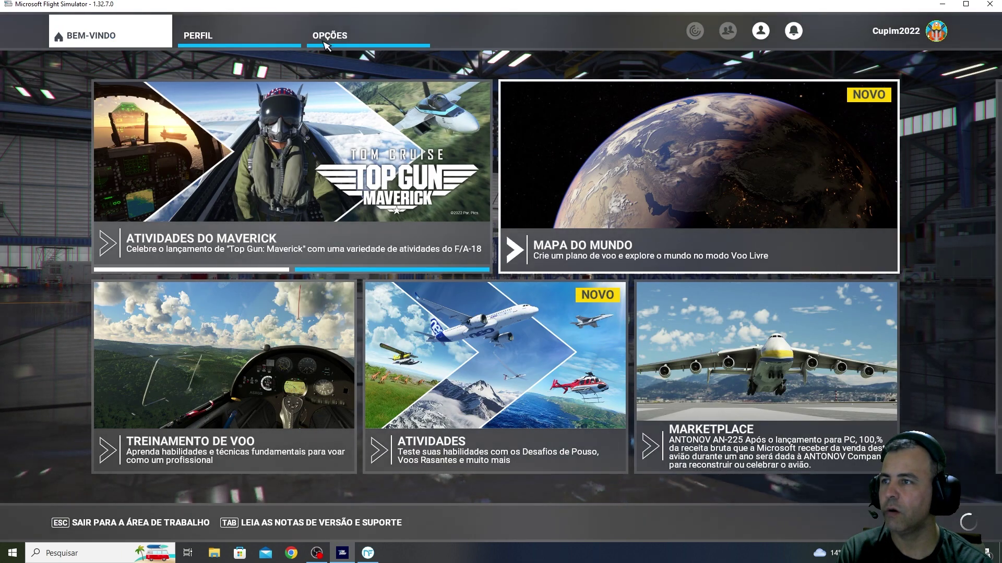
pyautogui.click(334, 46)
pyautogui.click(235, 308)
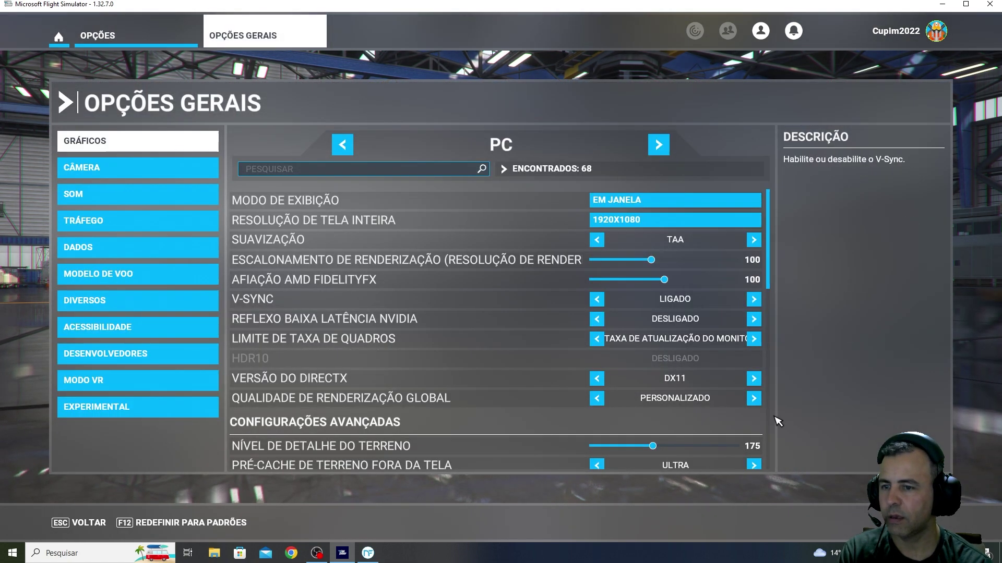
pyautogui.scroll(-3, 726, 412)
pyautogui.scroll(-9, 725, 412)
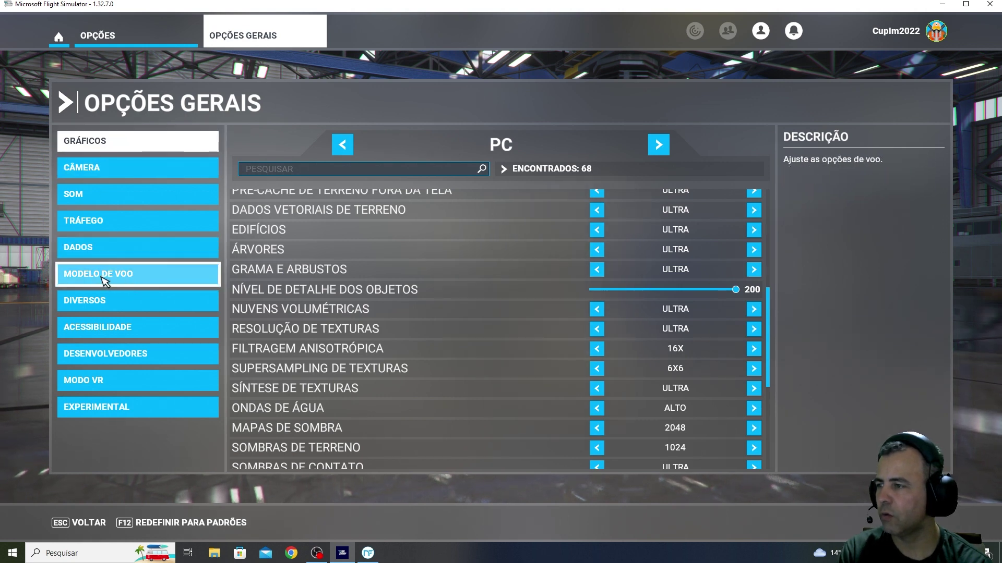
pyautogui.click(98, 221)
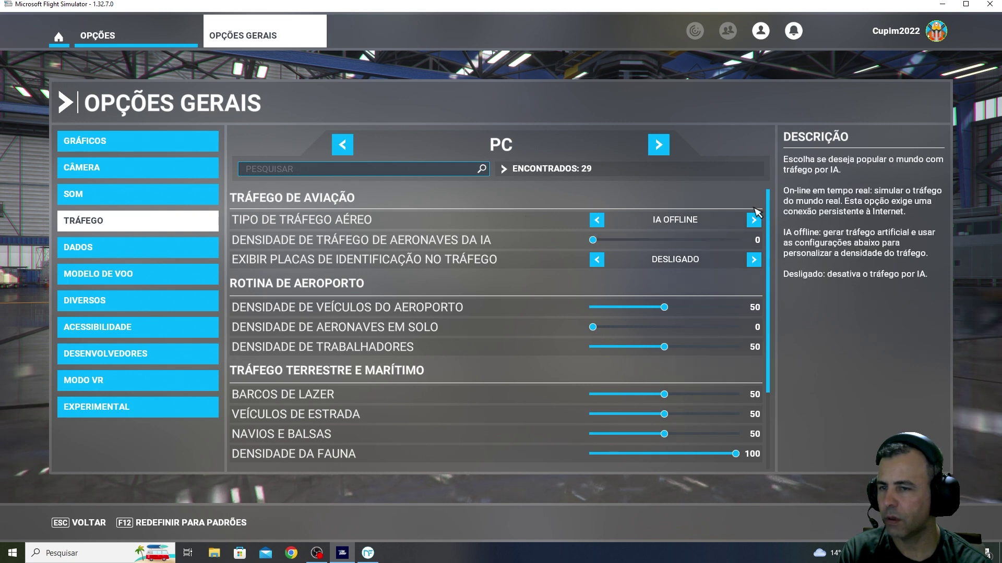
pyautogui.click(753, 220)
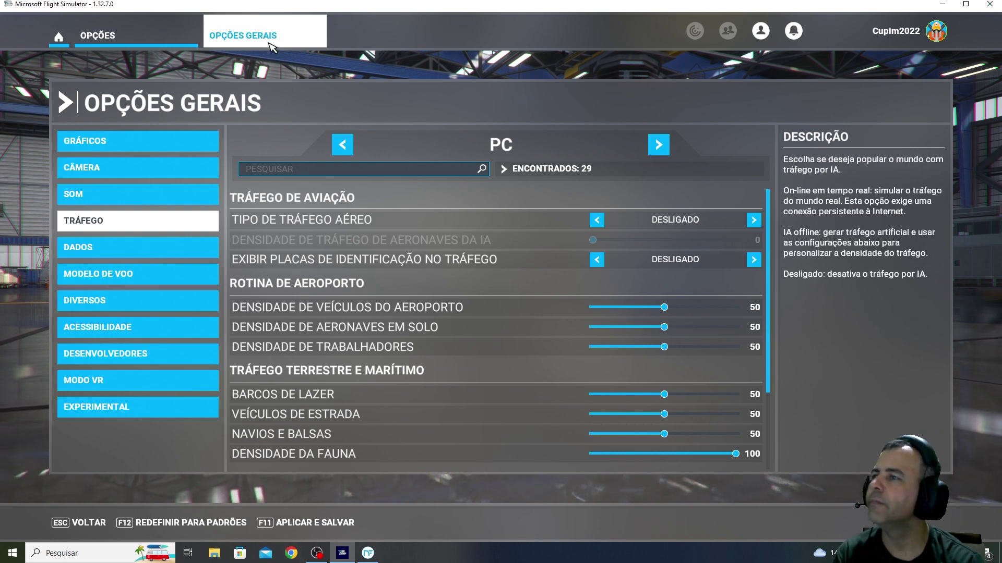
pyautogui.press('F11')
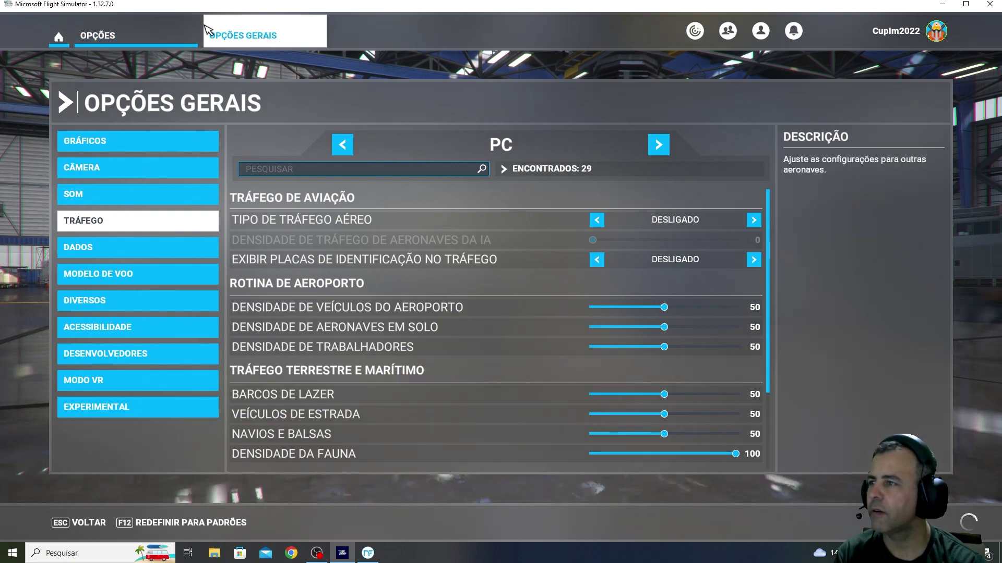
# Leave the options, return to the world map and open the flight conditions
pyautogui.press('Escape')
pyautogui.press('Escape')
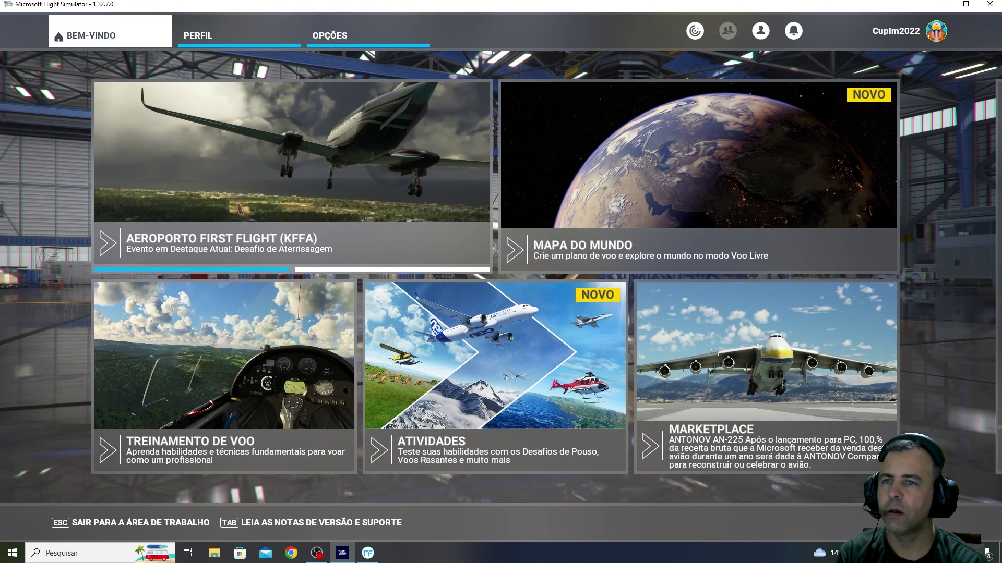
pyautogui.click(763, 166)
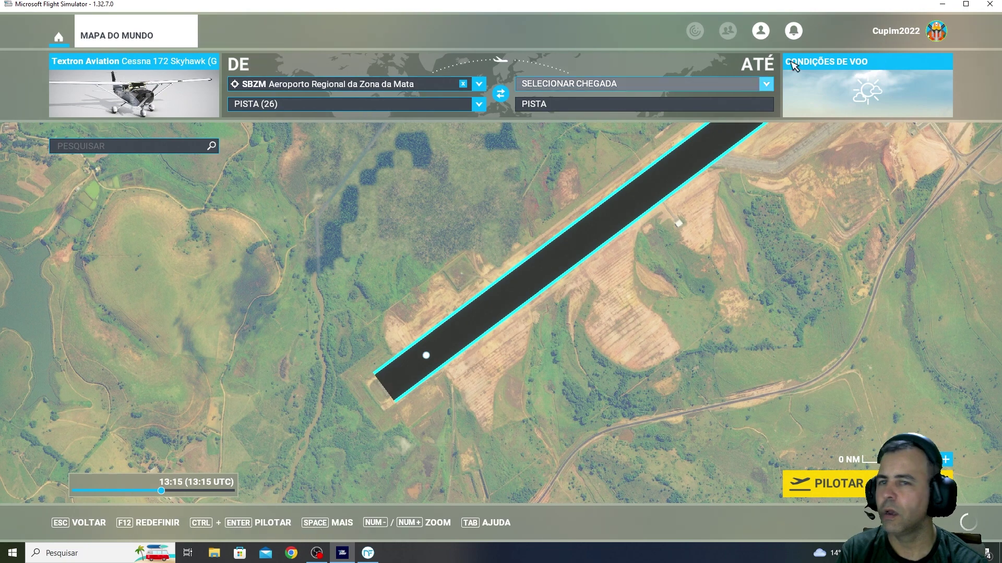
pyautogui.click(892, 64)
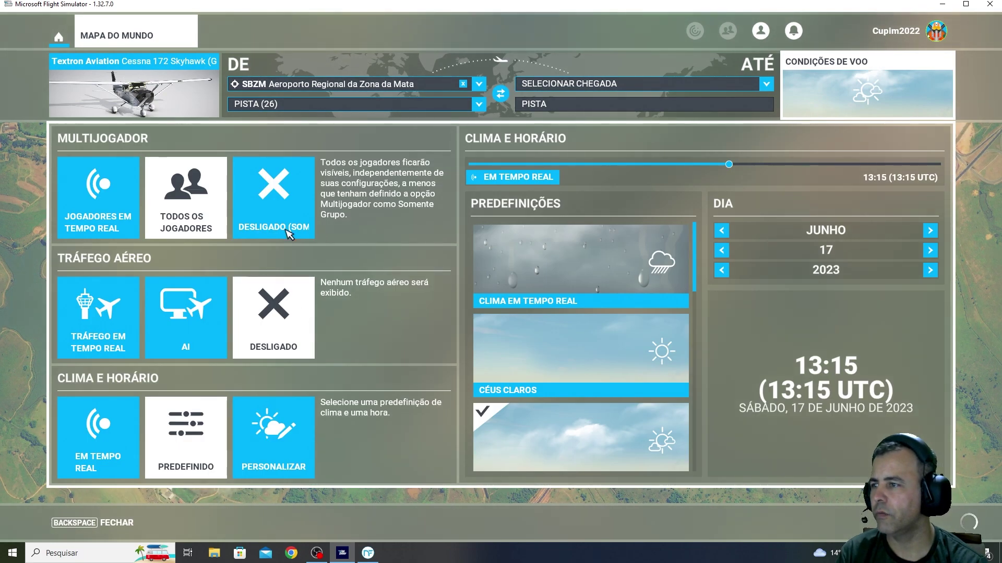